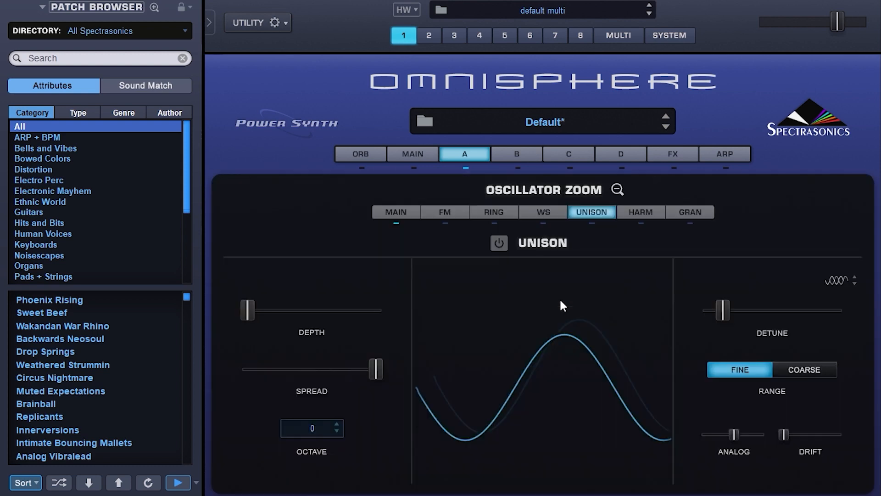
# Enable Unison on layer A's sine oscillator, compare it switched off and on, and raise its depth slightly.
pyautogui.click(616, 190)
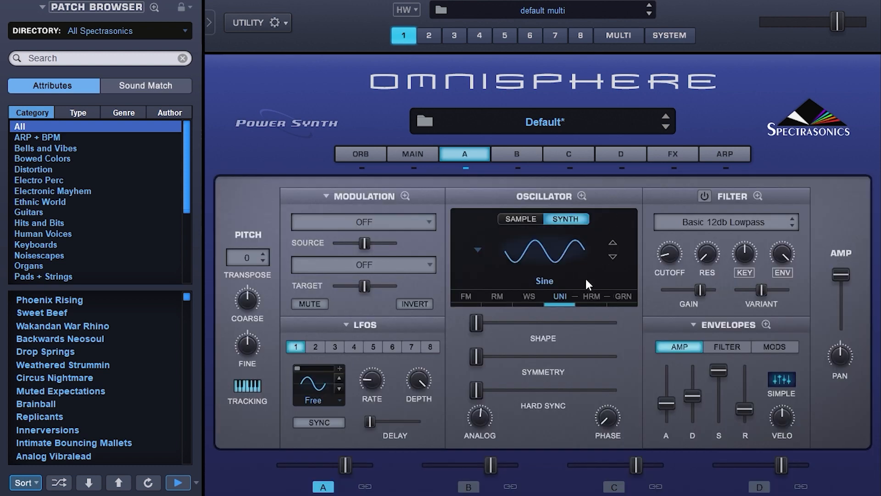
pyautogui.click(560, 296)
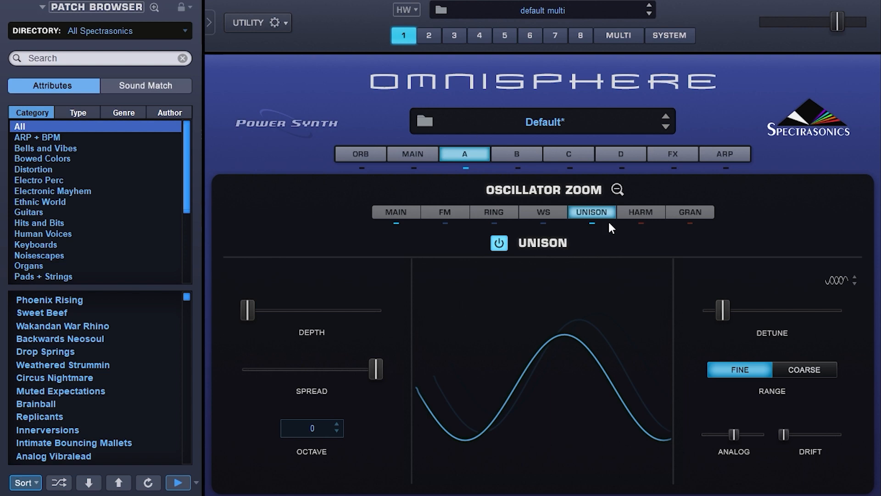
pyautogui.click(594, 224)
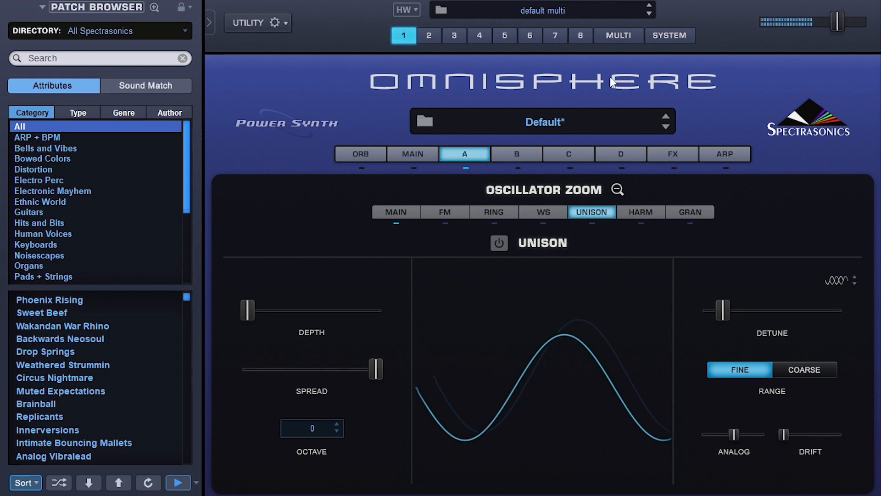
pyautogui.click(595, 224)
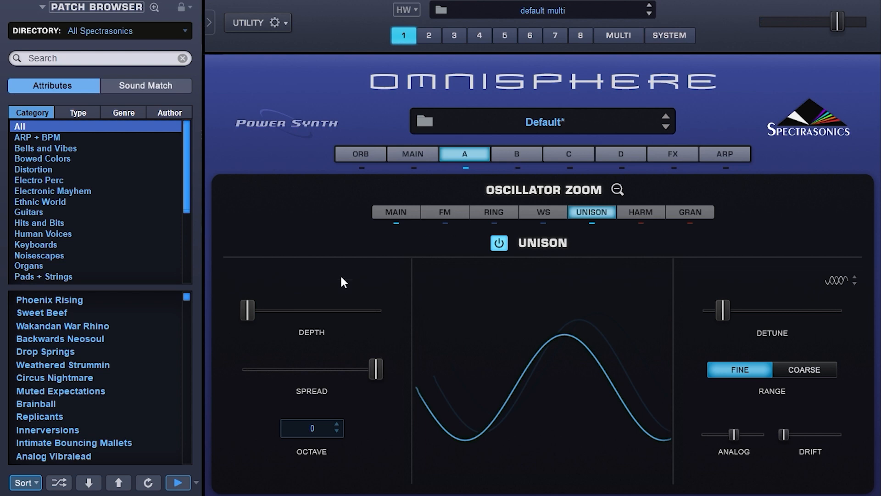
pyautogui.moveTo(248, 316); pyautogui.dragTo(269, 313)
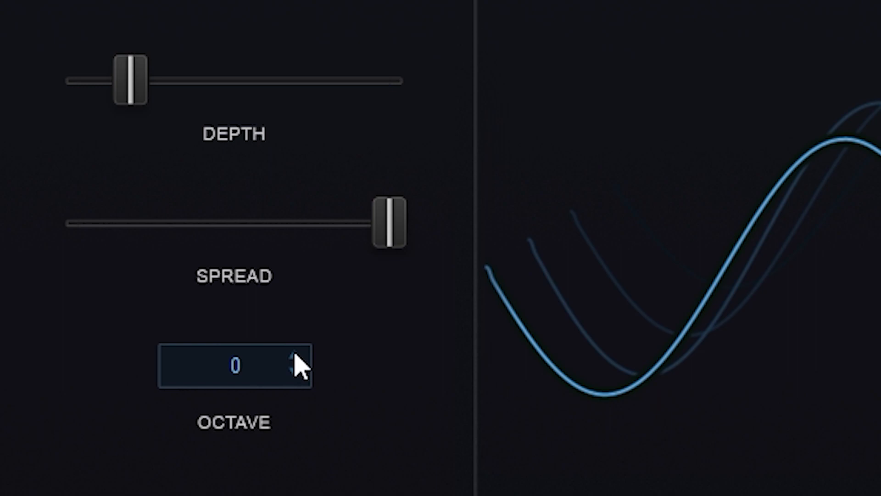
pyautogui.click(295, 357)
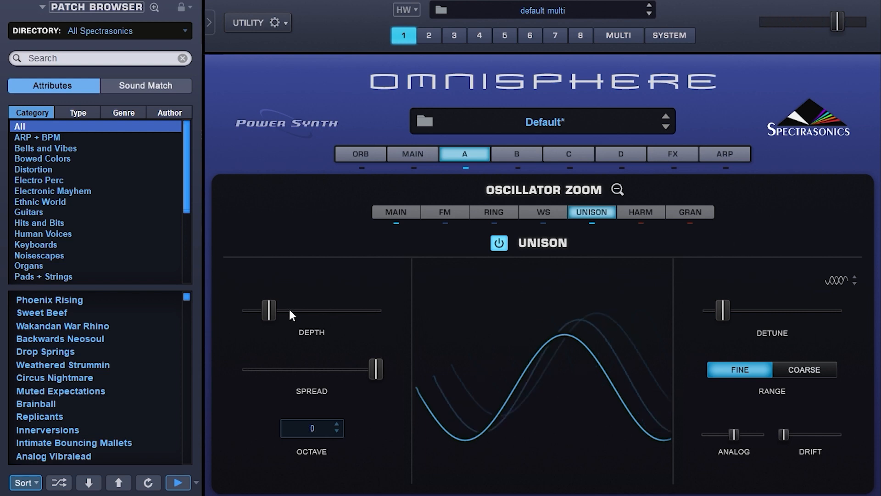
pyautogui.click(617, 192)
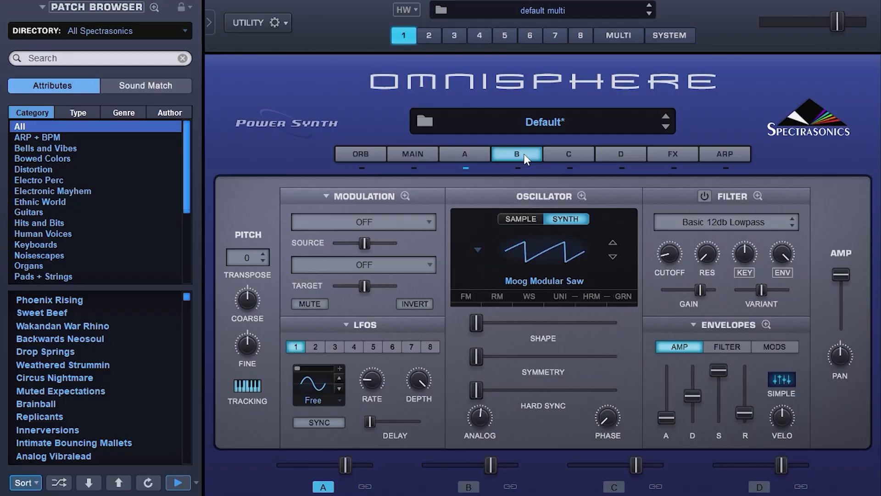
# Set layer B's synth oscillator to the A Solid German waveform from the Deep group of Analog Timbres.
pyautogui.click(546, 258)
pyautogui.moveTo(552, 357)
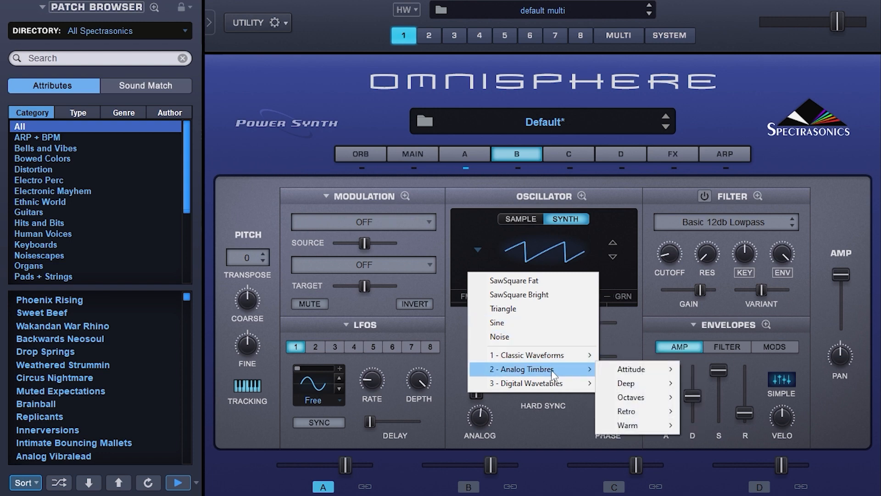
pyautogui.moveTo(622, 385)
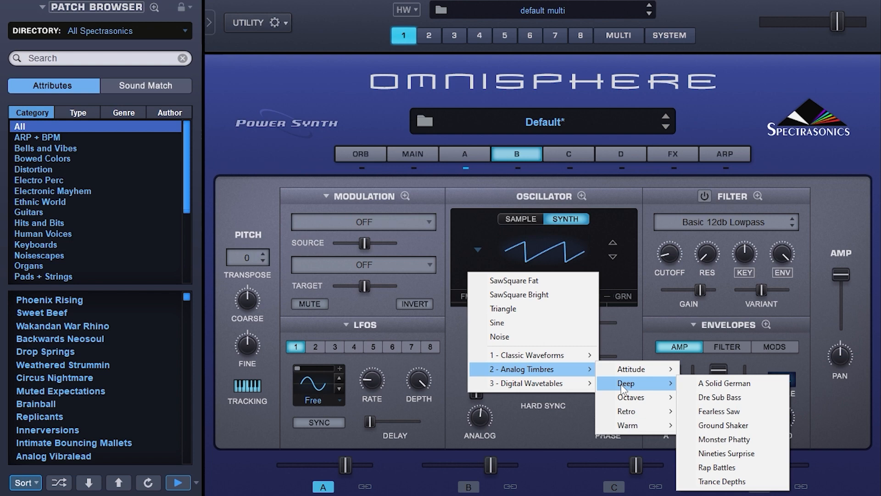
pyautogui.click(718, 383)
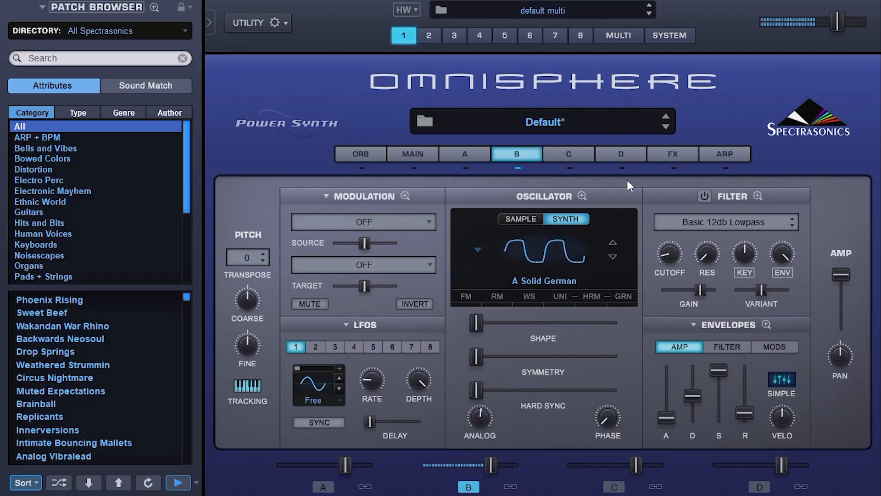
# Audition the neighbouring Deep waveforms on layer B's oscillator and settle on Fearless Saw.
pyautogui.click(613, 257)
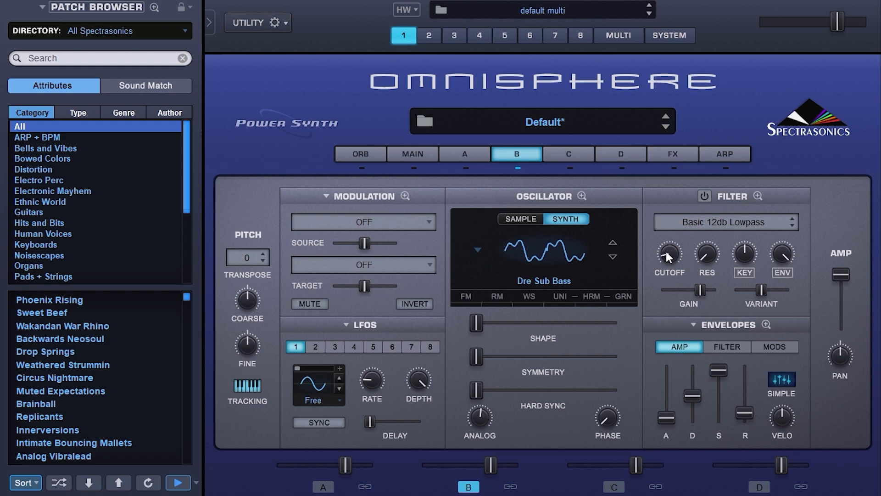
pyautogui.click(613, 256)
pyautogui.click(613, 242)
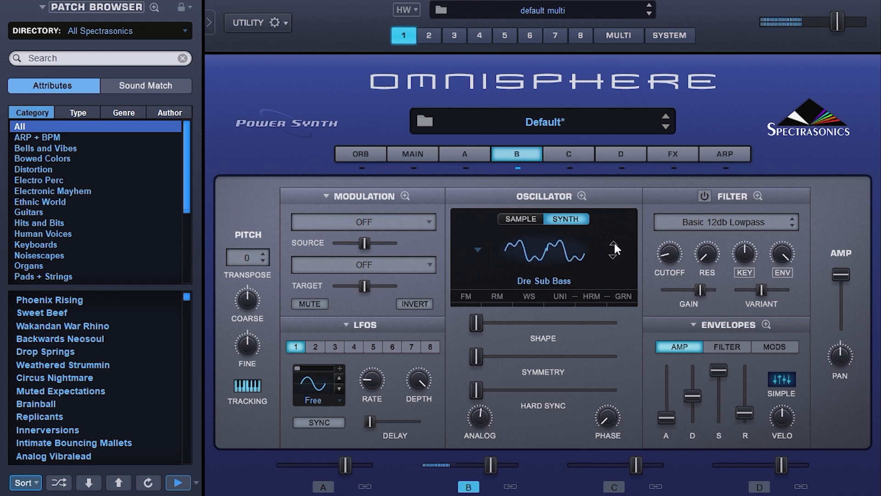
pyautogui.click(613, 243)
pyautogui.click(612, 258)
pyautogui.click(612, 243)
pyautogui.click(612, 255)
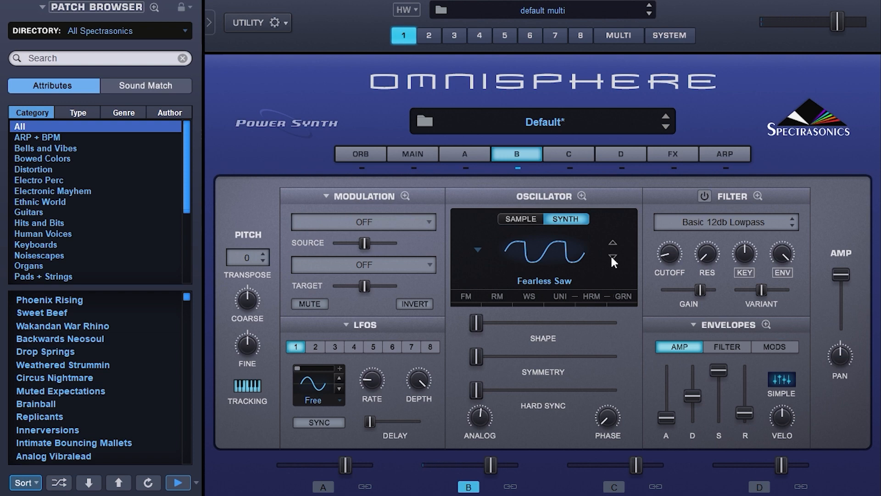
# Enable layer B's Basic 12db Lowpass filter, sweep its cutoff up and down, and settle on a low setting.
pyautogui.click(704, 196)
pyautogui.moveTo(671, 260); pyautogui.dragTo(681, 171)
pyautogui.moveTo(669, 255); pyautogui.dragTo(679, 336)
pyautogui.moveTo(673, 264)
pyautogui.mouseDown()
pyautogui.moveTo(668, 238)
pyautogui.moveTo(671, 258)
pyautogui.moveTo(679, 213)
pyautogui.moveTo(677, 261)
pyautogui.moveTo(682, 219)
pyautogui.moveTo(684, 255)
pyautogui.mouseUp()
# Raise the attack and release of layer B's amp envelope slightly to match layer A's envelope.
pyautogui.moveTo(665, 422); pyautogui.dragTo(670, 406)
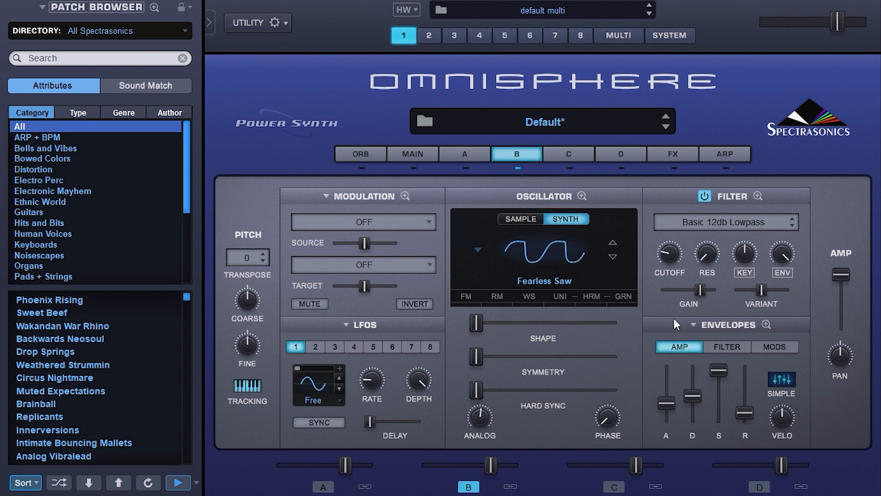
pyautogui.click(477, 154)
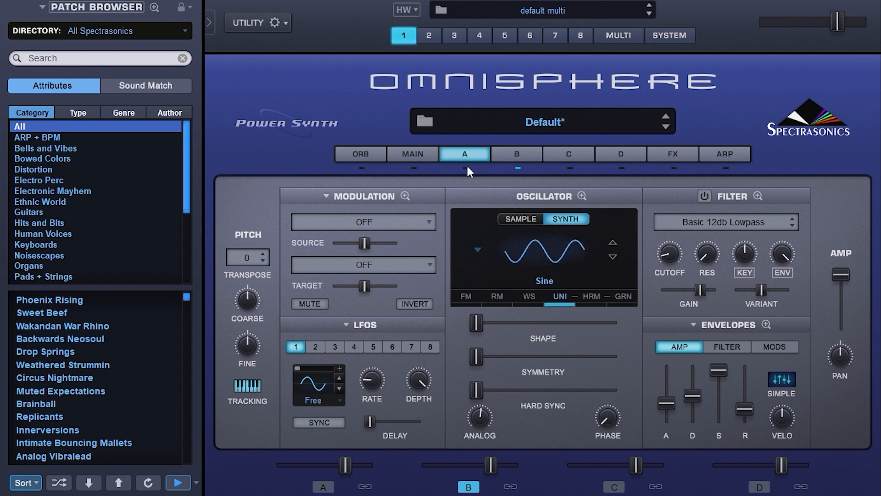
pyautogui.click(743, 408)
pyautogui.click(517, 154)
pyautogui.moveTo(744, 414); pyautogui.dragTo(744, 411)
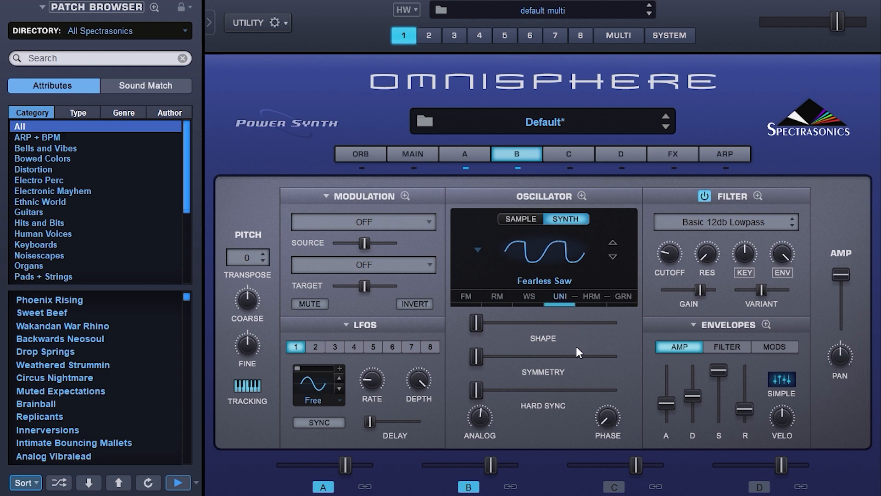
# Try modulating layer B's filter cutoff with an LFO directly from the Cutoff knob.
pyautogui.rightClick(673, 254)
pyautogui.moveTo(711, 294)
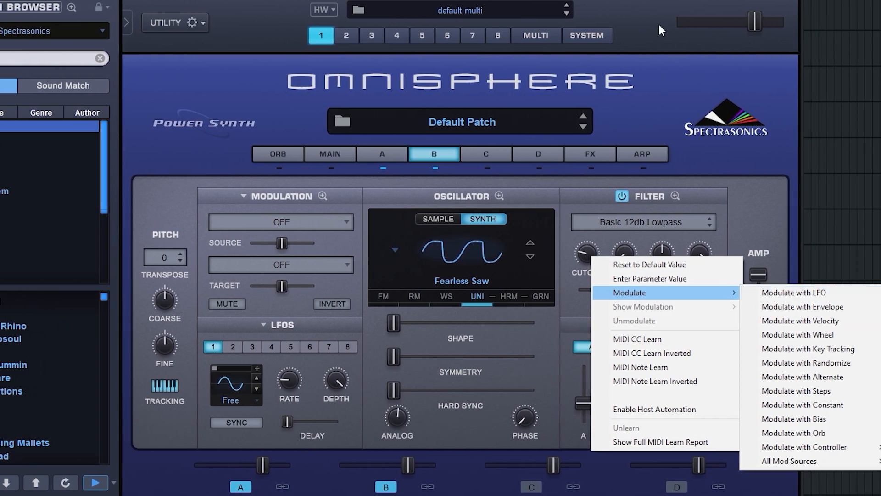
pyautogui.click(776, 294)
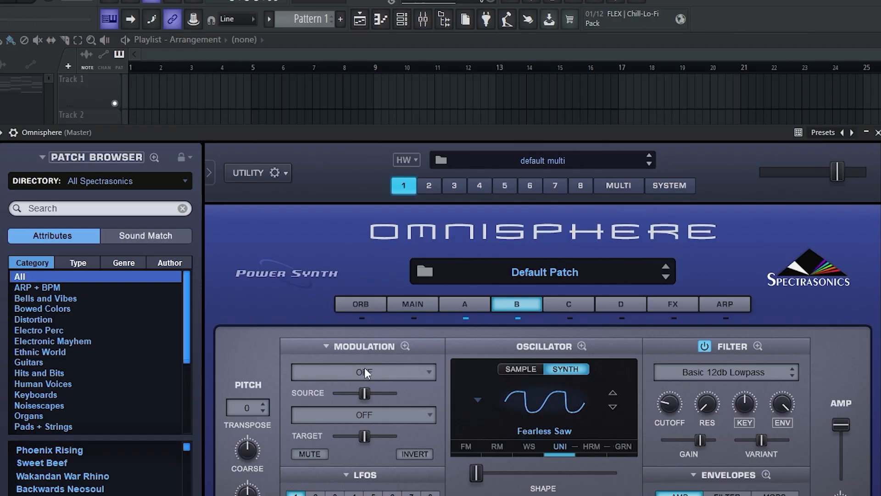
# Route LFO1 to the filter Cutoff by choosing the source and target in layer B's modulation slot.
pyautogui.click(365, 371)
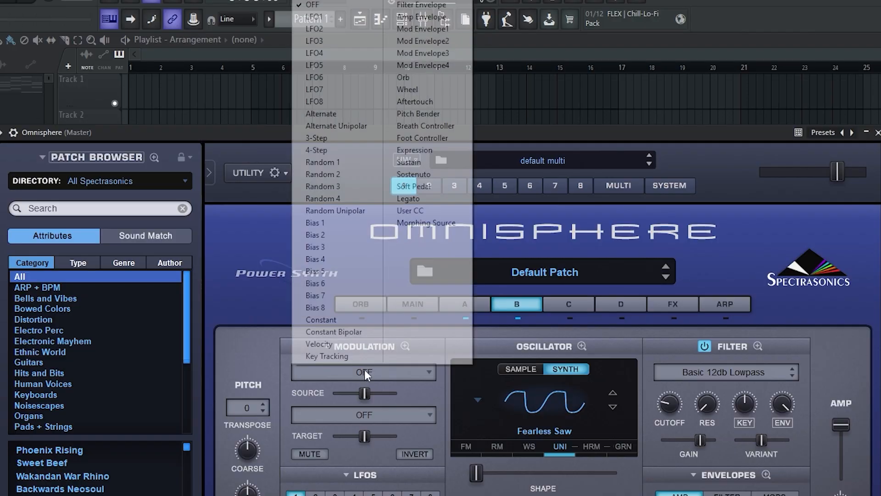
pyautogui.click(322, 17)
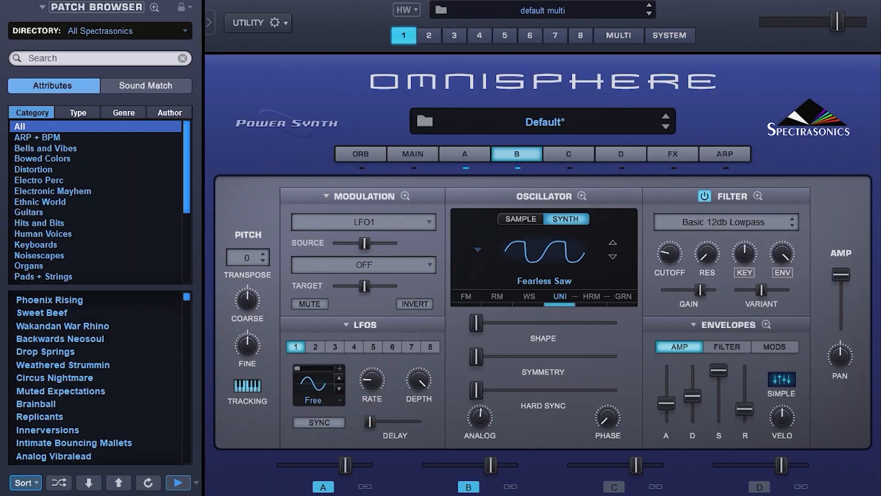
pyautogui.click(364, 266)
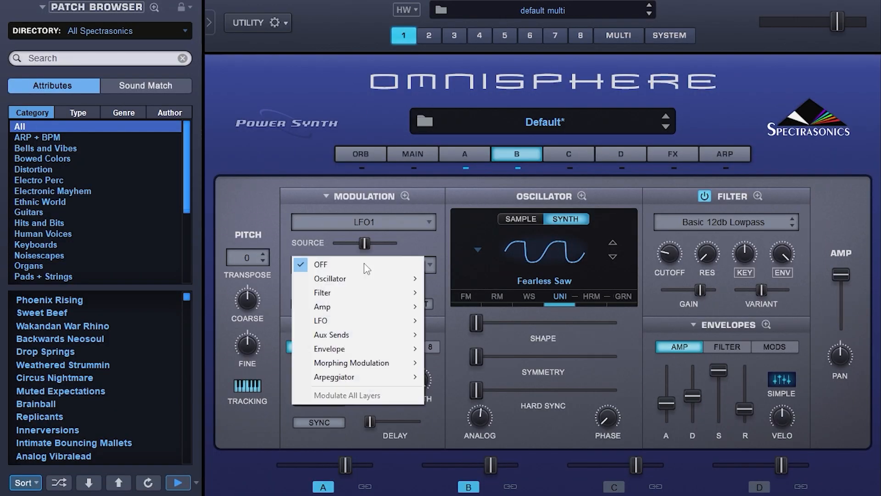
pyautogui.moveTo(365, 292)
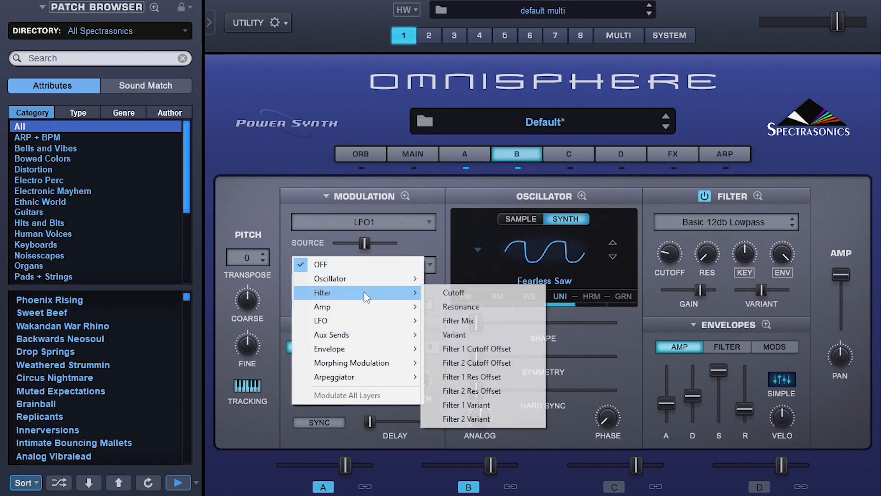
pyautogui.click(467, 293)
# Modulate layer B's filter cutoff with an LFO, and sync LFO 1 to tempo with a raised rate setting.
pyautogui.rightClick(672, 258)
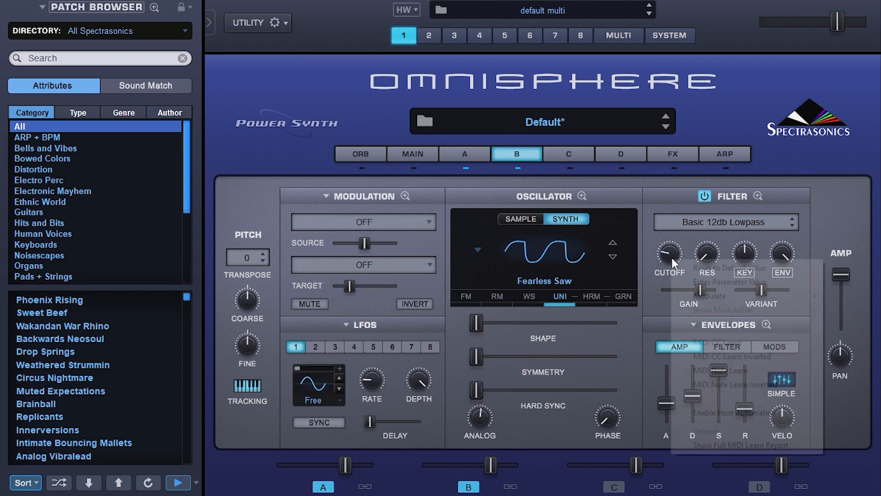
pyautogui.moveTo(734, 296)
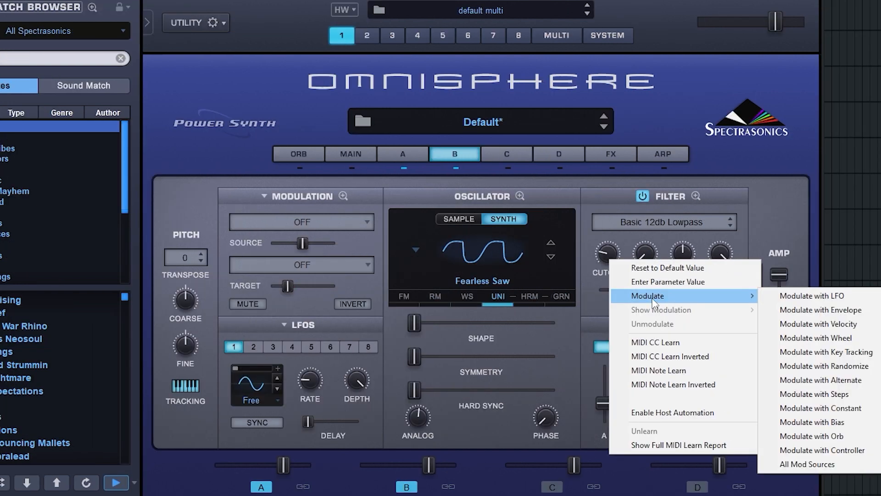
pyautogui.click(789, 296)
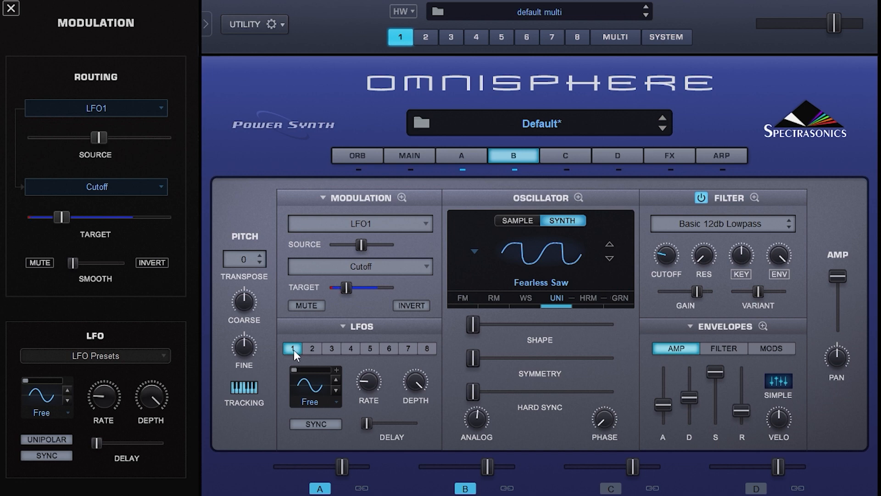
pyautogui.click(315, 424)
pyautogui.moveTo(376, 384); pyautogui.dragTo(379, 348)
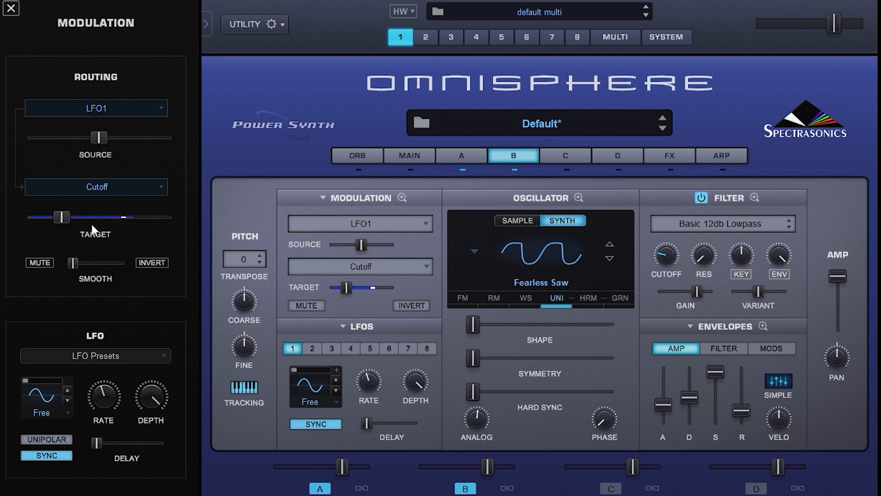
# Slightly reduce the LFO1 source amount and raise the Cutoff target level in the modulation routing.
pyautogui.moveTo(659, 259)
pyautogui.mouseDown()
pyautogui.moveTo(662, 242)
pyautogui.moveTo(662, 257)
pyautogui.mouseUp()
pyautogui.moveTo(98, 136); pyautogui.dragTo(91, 169)
pyautogui.moveTo(64, 214); pyautogui.dragTo(84, 216)
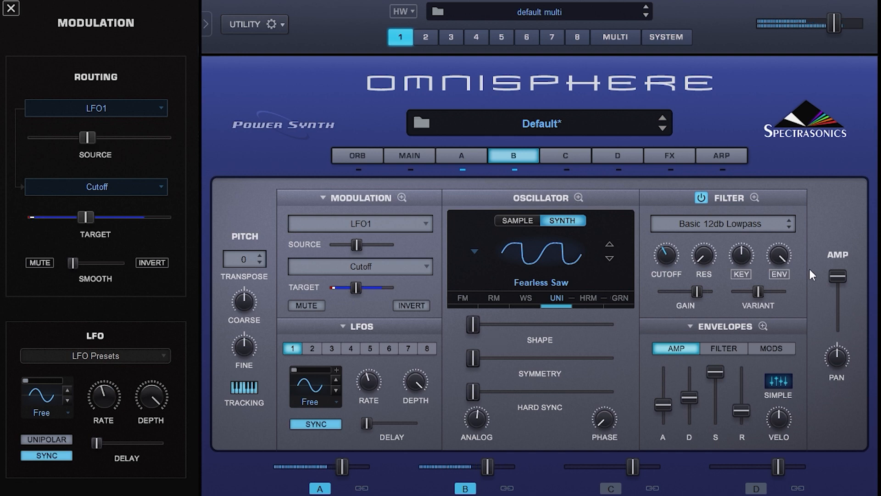
# Balance layer B by lowering its amp level, setting LFO 1's rate to 1/1 and reducing the modulation source amount.
pyautogui.moveTo(844, 274); pyautogui.dragTo(844, 301)
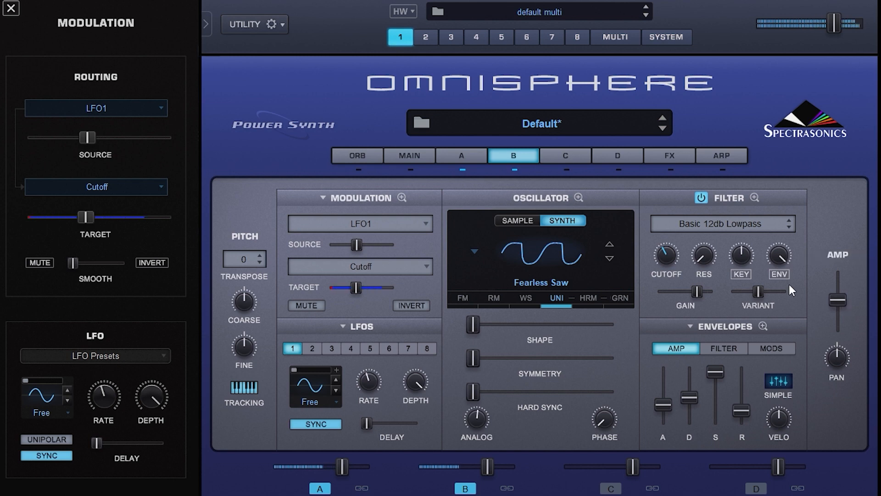
pyautogui.moveTo(369, 383); pyautogui.dragTo(369, 381)
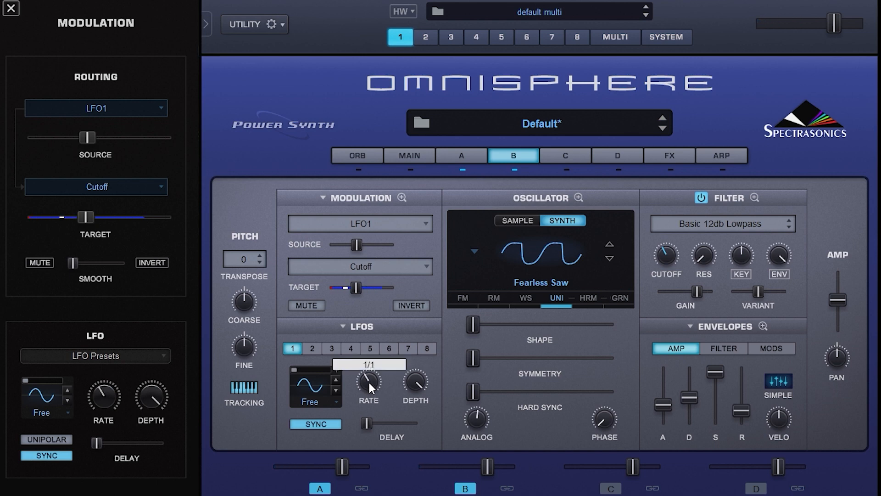
pyautogui.moveTo(87, 137); pyautogui.dragTo(58, 144)
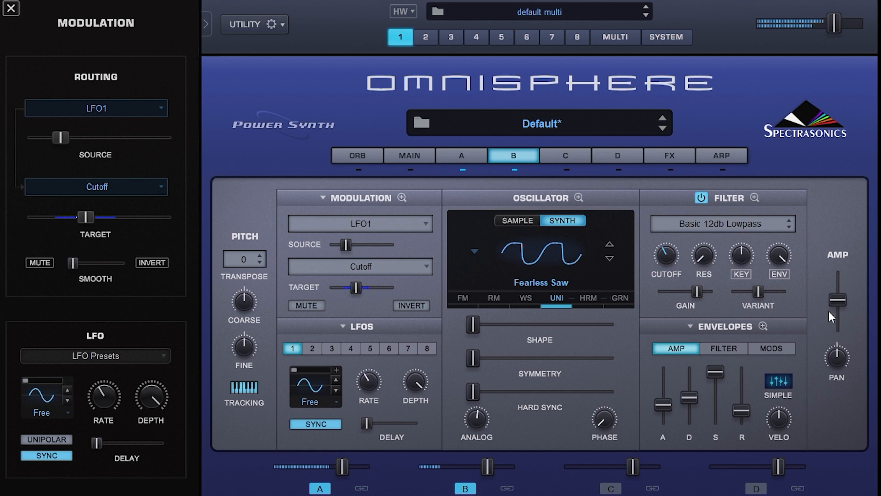
pyautogui.moveTo(847, 299); pyautogui.dragTo(845, 305)
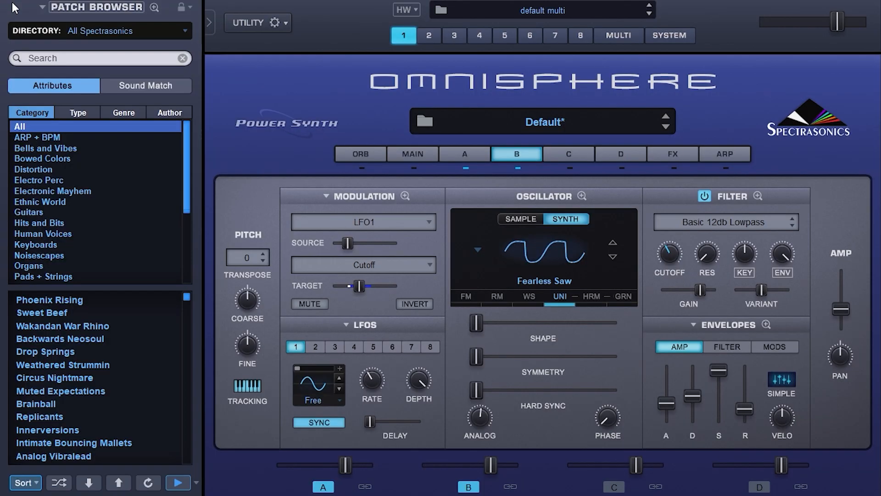
# Audition the Big Fat Power Juicer LPF preset on layer B's filter and return to Basic 12db Lowpass.
pyautogui.click(709, 223)
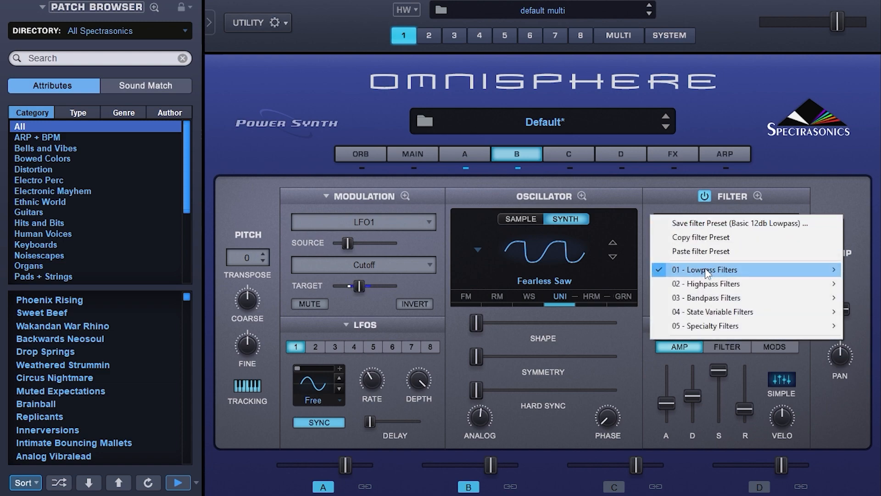
pyautogui.moveTo(707, 272)
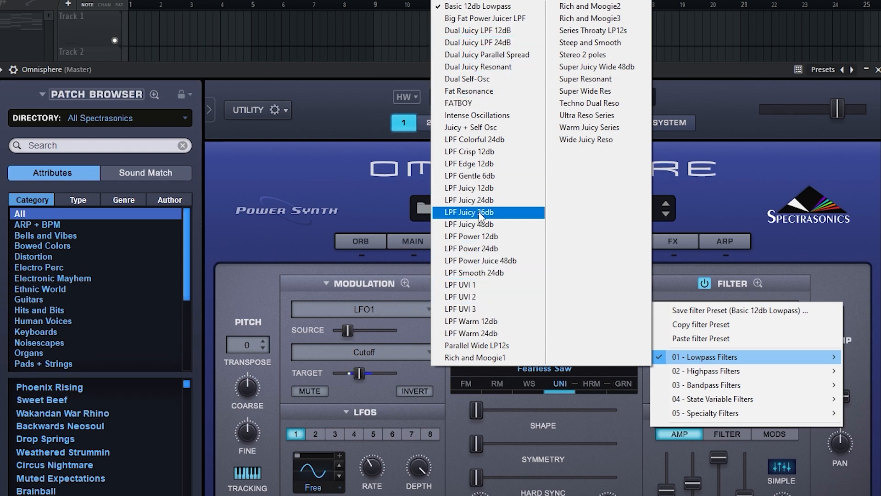
pyautogui.click(486, 18)
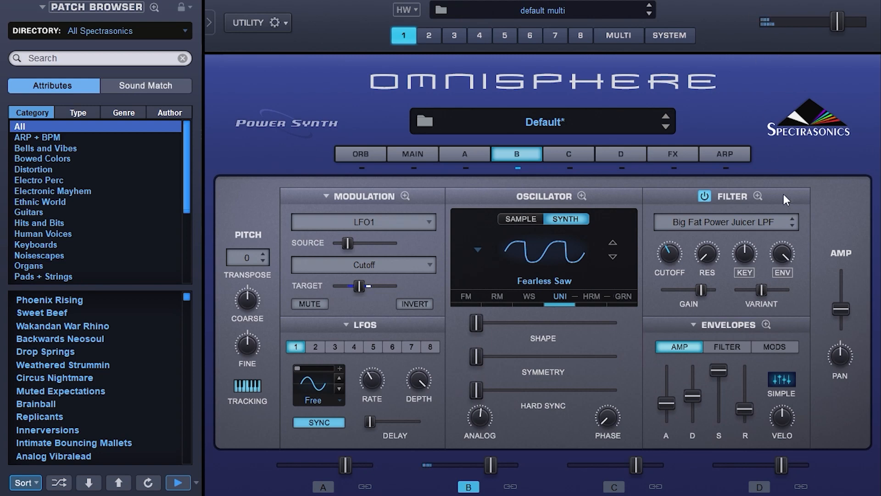
pyautogui.click(791, 219)
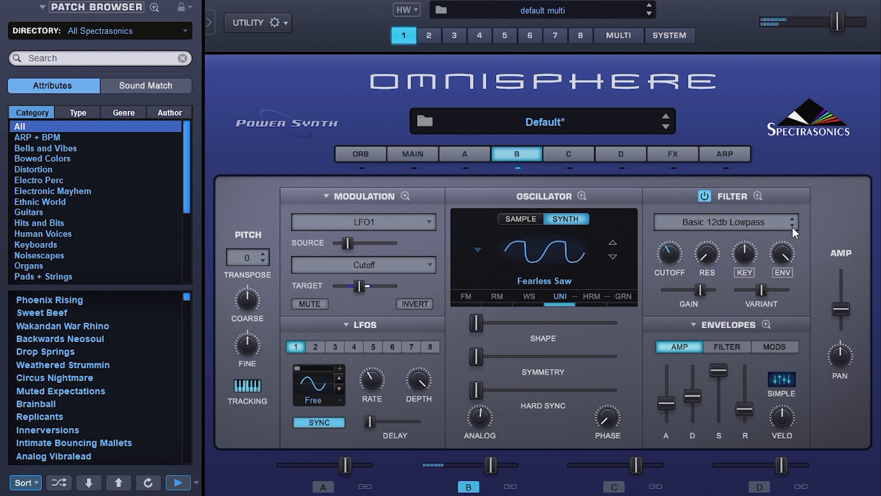
# Audition alternative filter presets on layer B, including Big Fat Power Juicer LPF and Dual Juicy Parallel Spread.
pyautogui.click(793, 227)
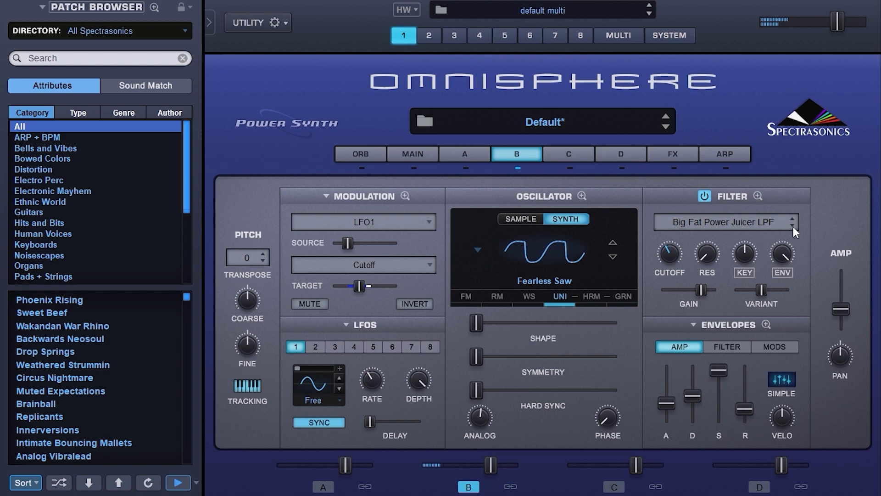
pyautogui.click(792, 227)
pyautogui.click(793, 227)
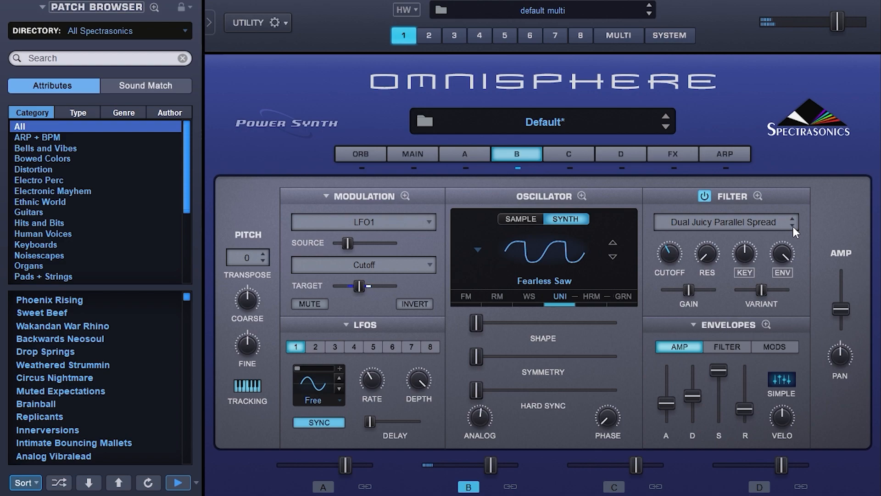
pyautogui.click(793, 227)
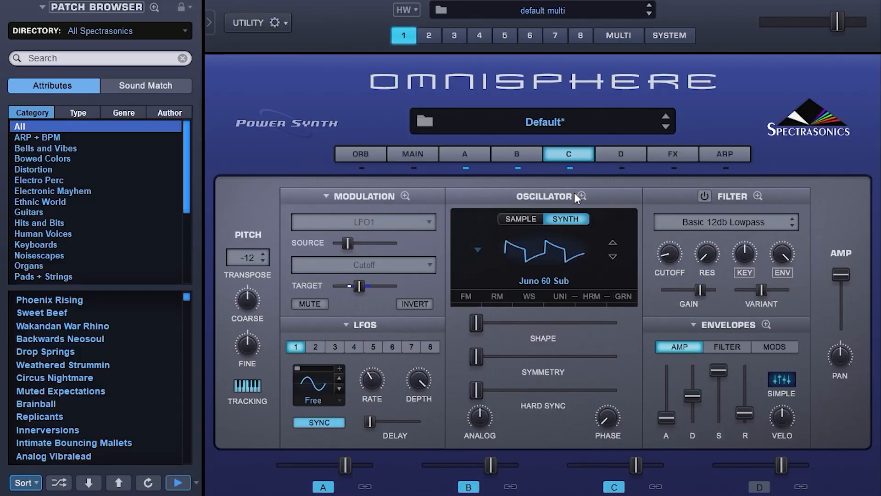
# Switch layer C's oscillator to Sample mode and limit its soundsource browser to the Core Library.
pyautogui.click(530, 220)
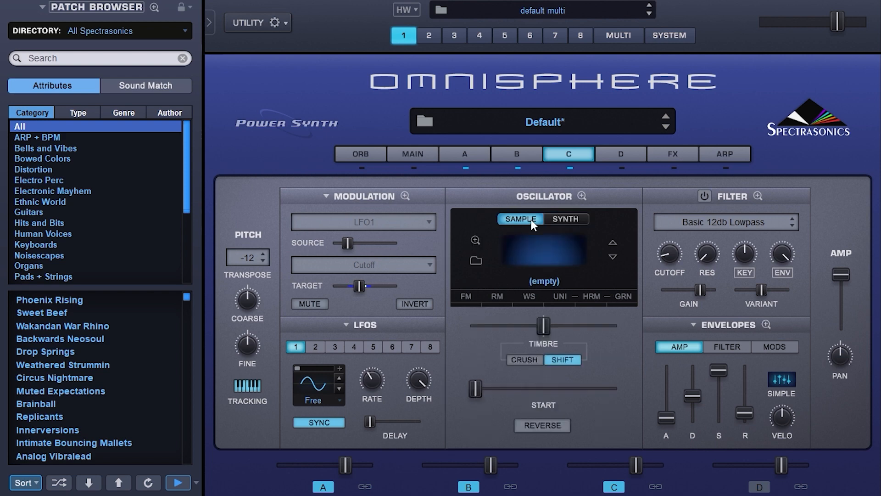
pyautogui.click(544, 245)
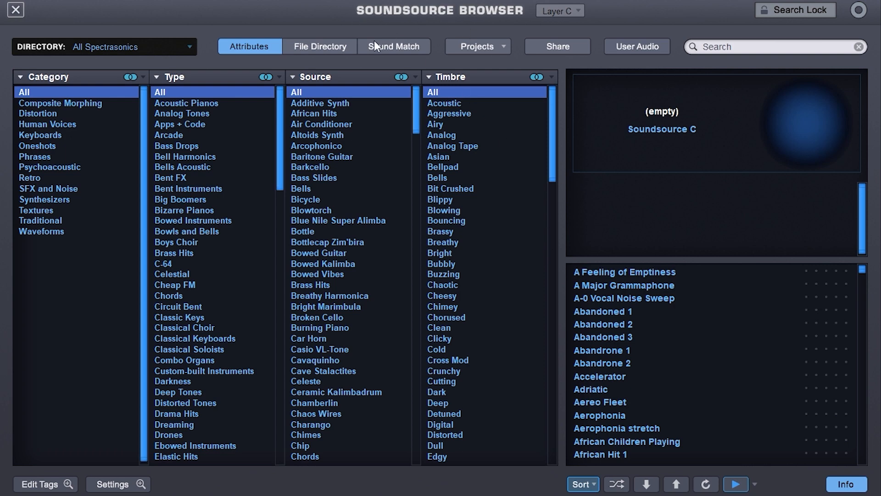
pyautogui.click(106, 48)
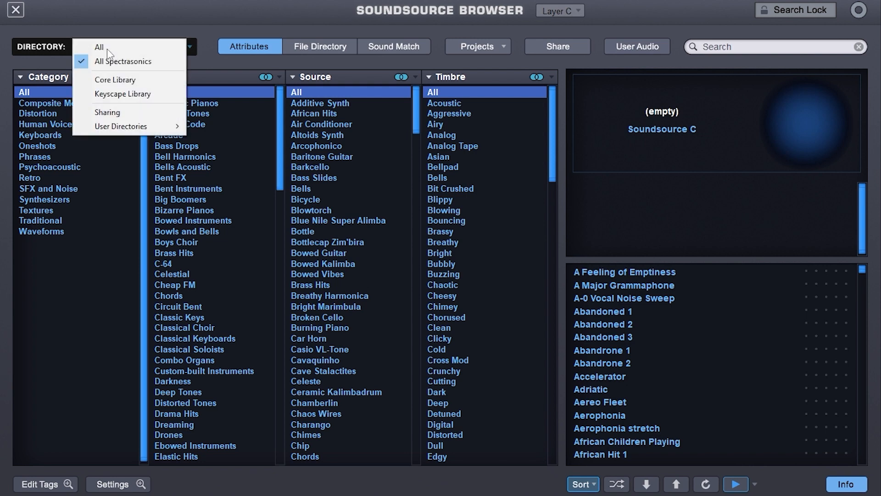
pyautogui.click(120, 80)
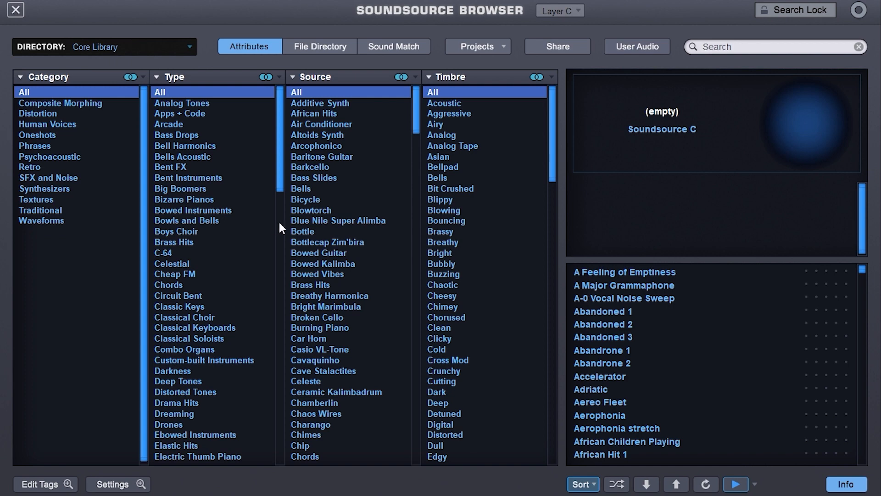
# Load the Plastic Chime Piano soundsource from the Classic Keys type into layer C and return to the synth view.
pyautogui.scroll(-4, 243, 277)
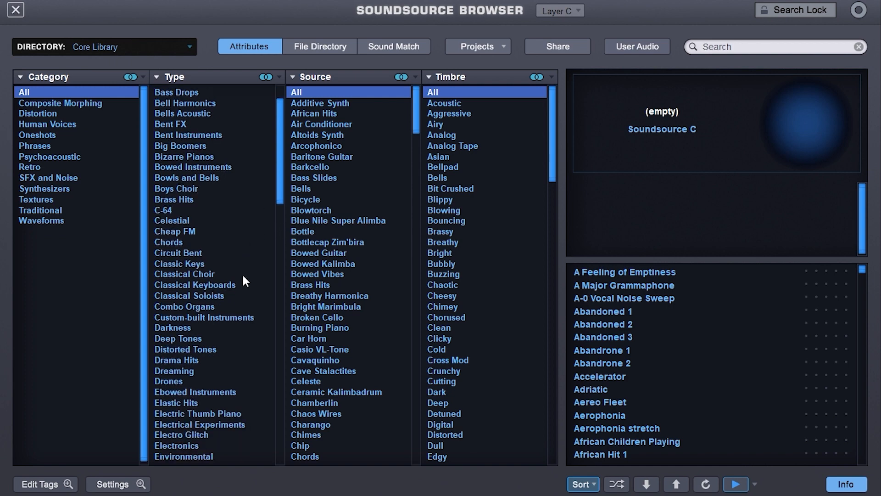
pyautogui.scroll(-6, 242, 277)
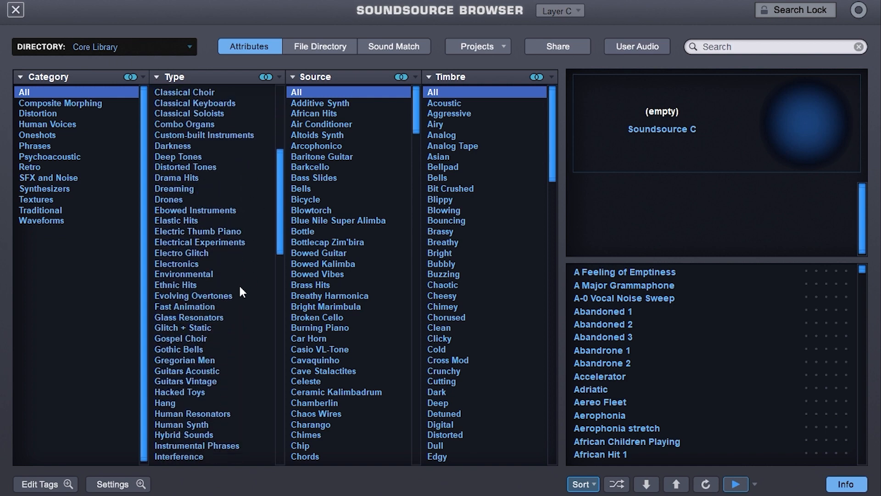
pyautogui.scroll(-1, 241, 290)
pyautogui.scroll(2, 240, 290)
pyautogui.scroll(1, 243, 293)
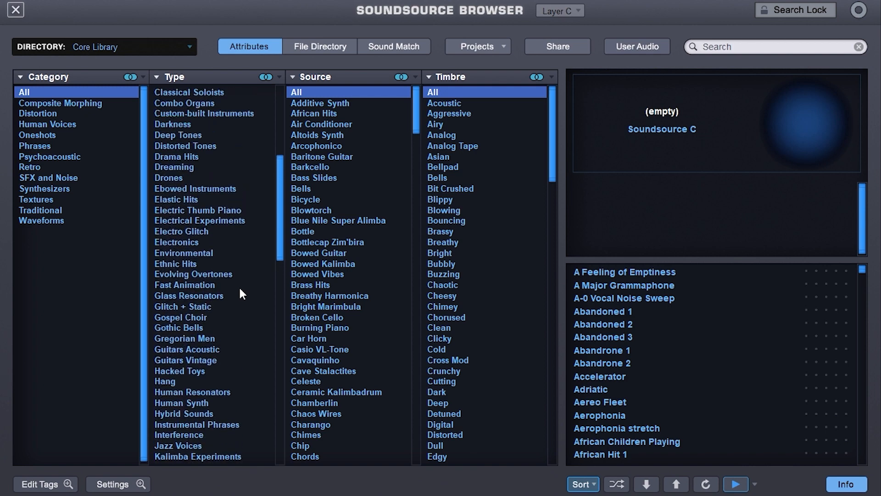
pyautogui.scroll(2, 240, 289)
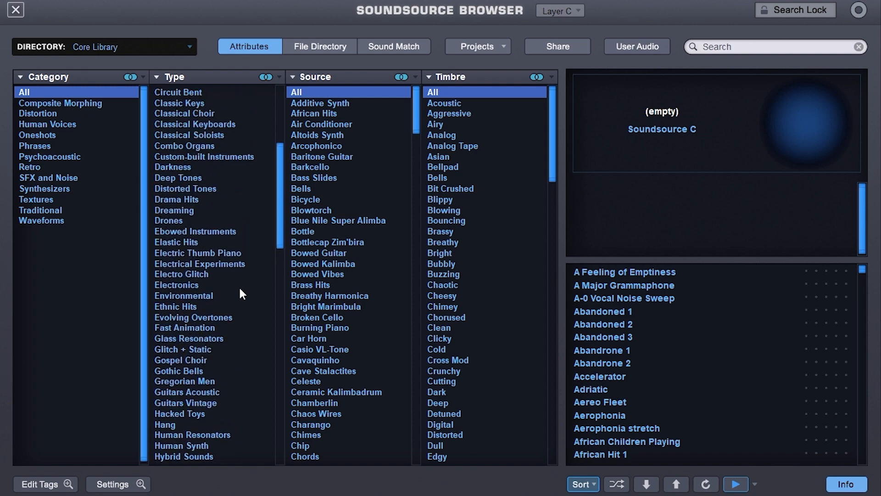
pyautogui.scroll(1, 240, 289)
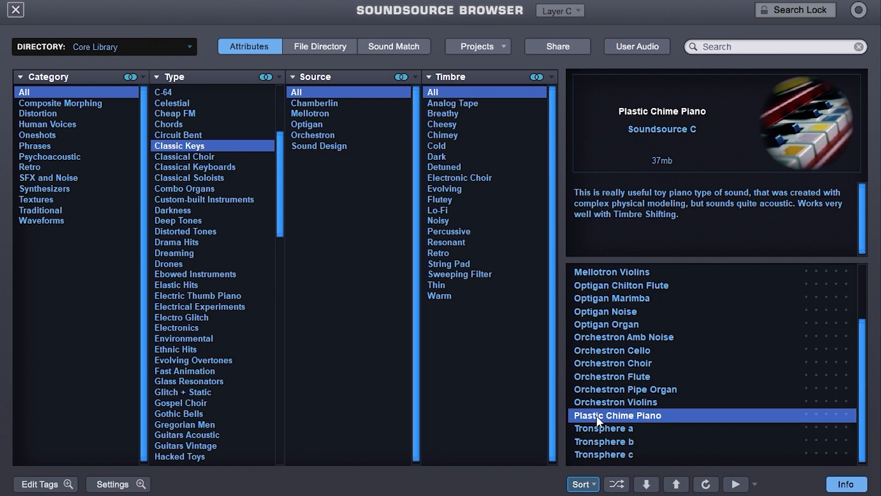
pyautogui.click(15, 9)
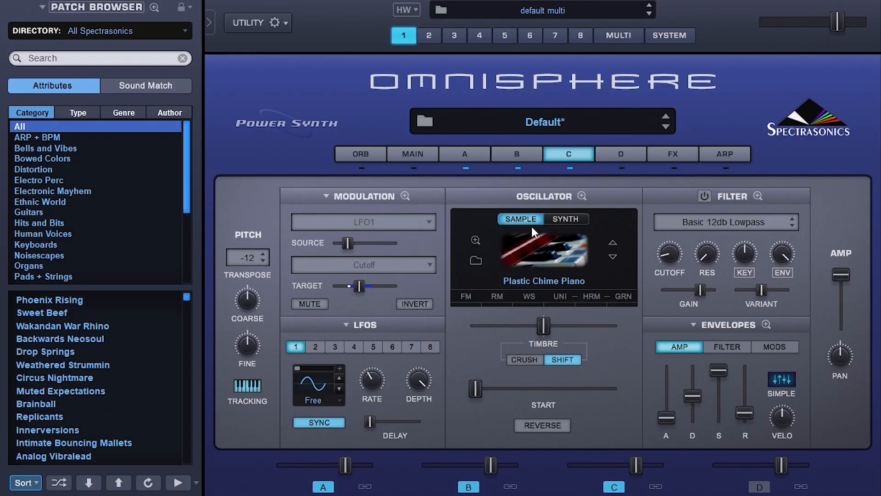
# Turn off layers A and B so that only layer C sounds.
pyautogui.click(467, 168)
pyautogui.click(521, 166)
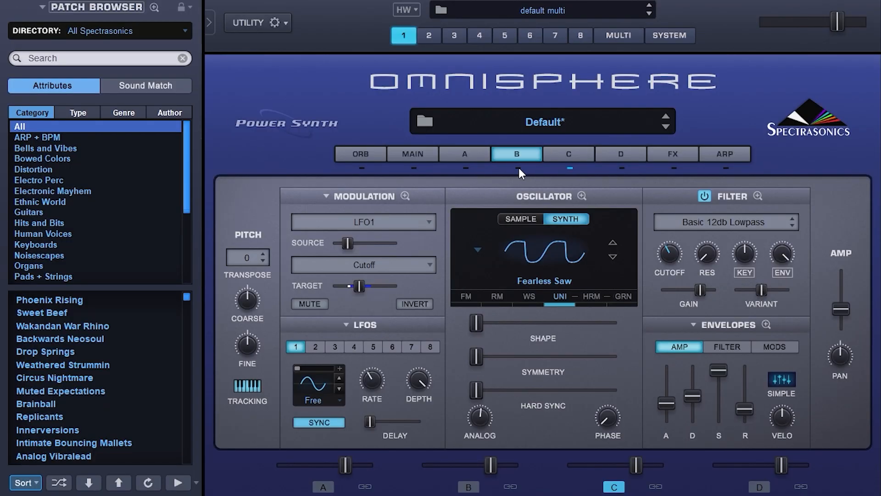
pyautogui.click(519, 168)
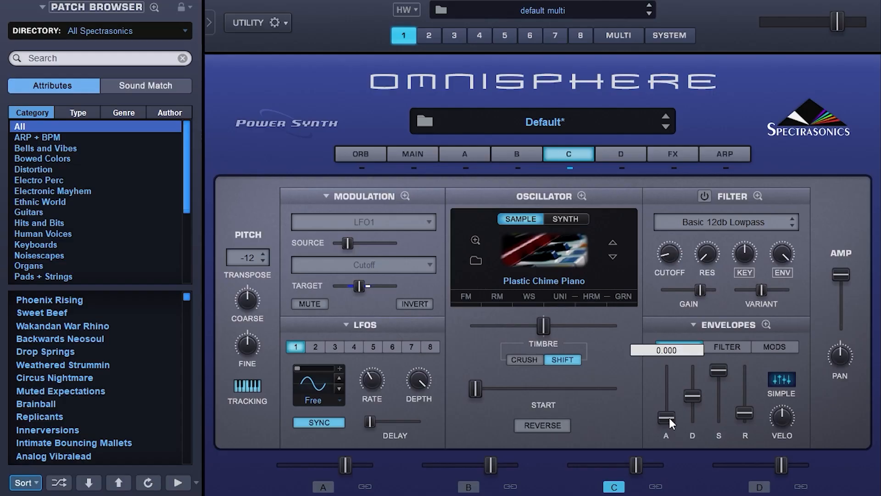
# Raise the attack and slightly lengthen the release of layer C's amp envelope.
pyautogui.moveTo(669, 418); pyautogui.dragTo(673, 403)
pyautogui.moveTo(747, 414); pyautogui.dragTo(747, 408)
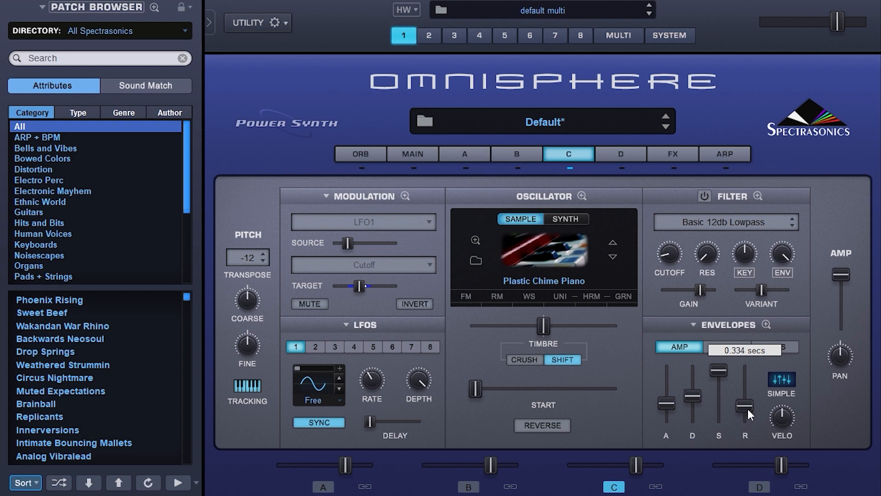
pyautogui.moveTo(747, 409); pyautogui.dragTo(747, 412)
# Add a PRO-Verb reverb to the first slot of the common effects rack and turn its mix fully up.
pyautogui.click(675, 155)
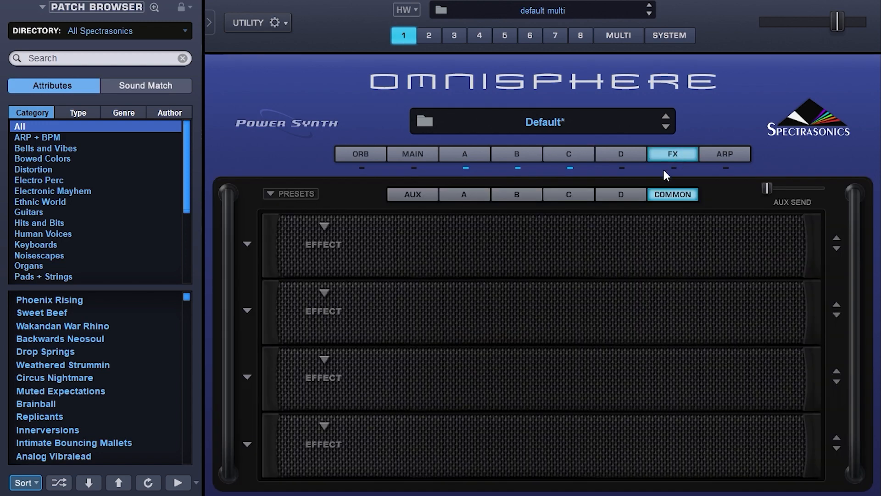
pyautogui.click(323, 228)
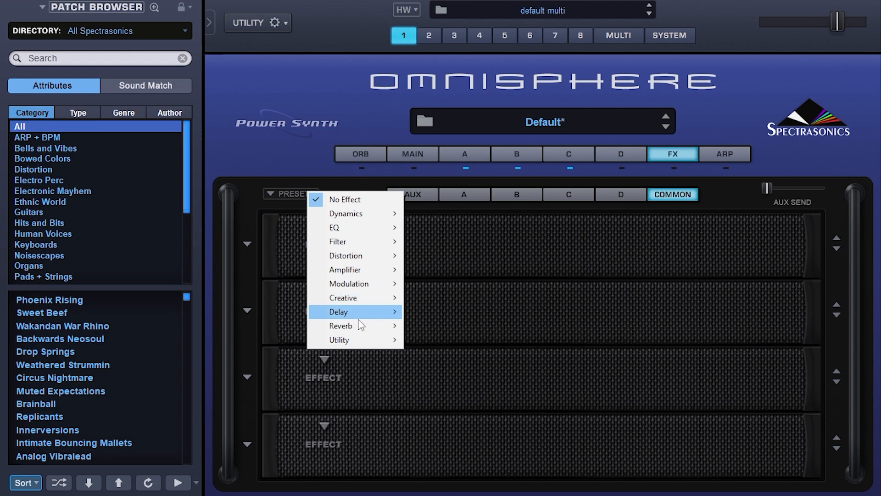
pyautogui.moveTo(359, 327)
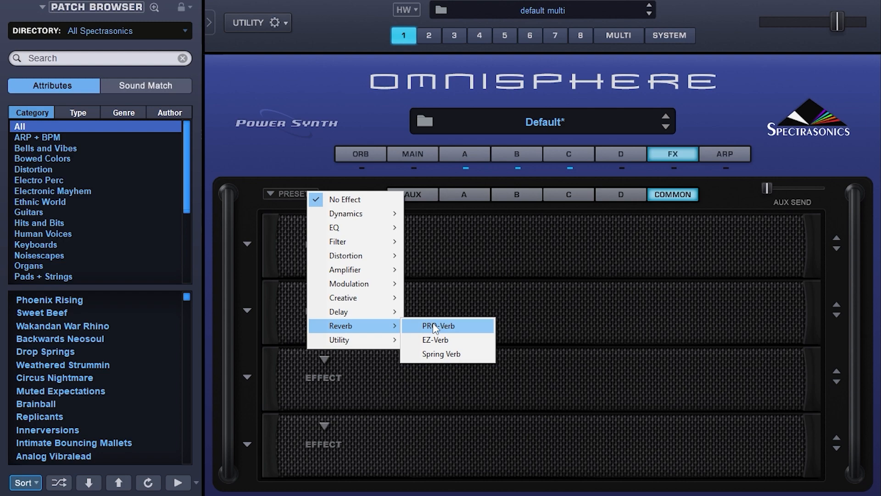
pyautogui.click(433, 325)
pyautogui.moveTo(320, 269); pyautogui.dragTo(399, 271)
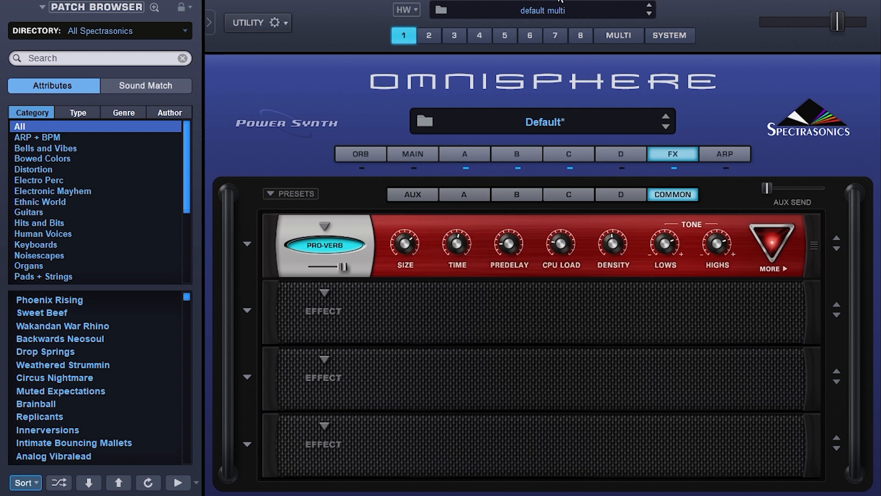
# Shape the PRO-Verb reverb by lowering its Hi Freq and raising its Lo Freq.
pyautogui.click(772, 248)
pyautogui.moveTo(508, 245); pyautogui.dragTo(507, 257)
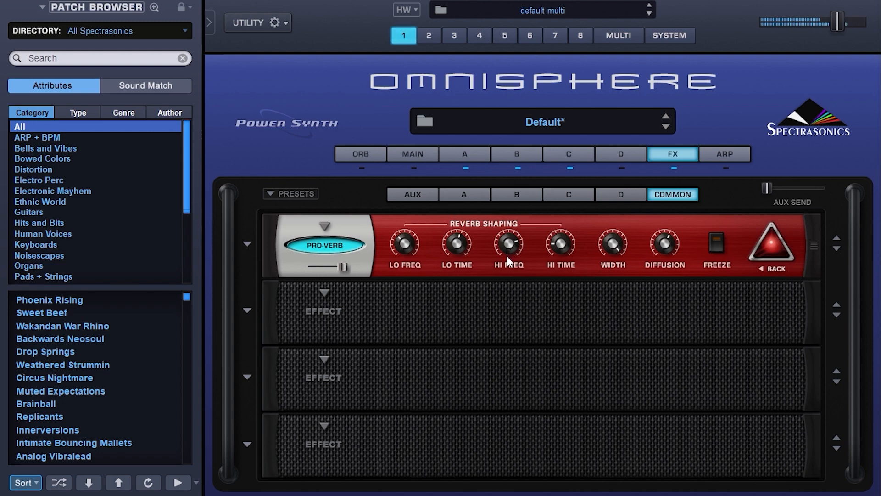
pyautogui.moveTo(407, 246); pyautogui.dragTo(409, 236)
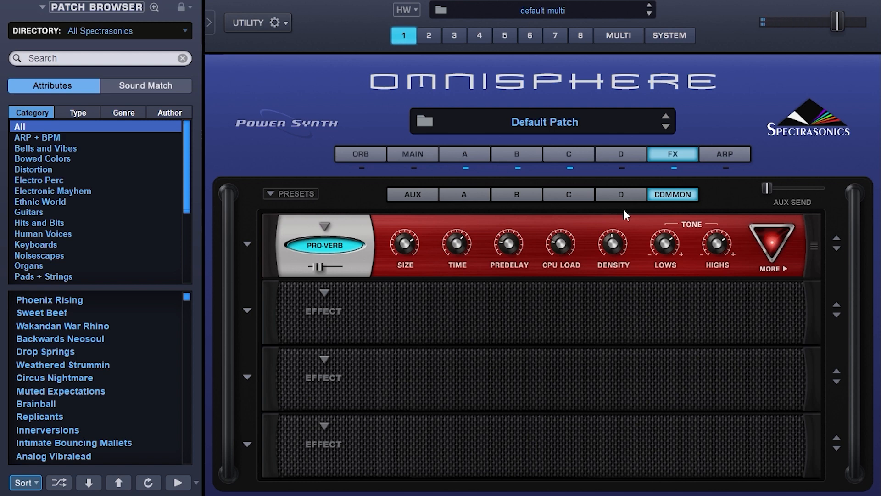
# Return to layer C and isolate it by switching off layers A and B.
pyautogui.click(577, 194)
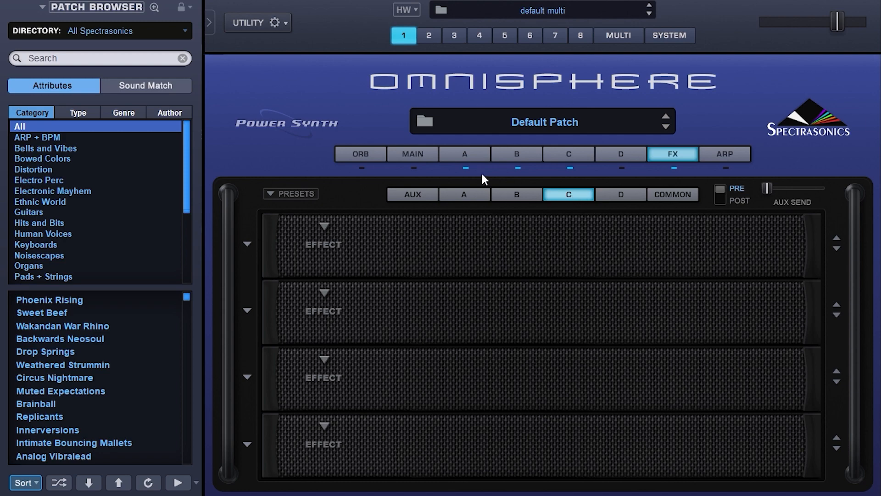
pyautogui.click(569, 155)
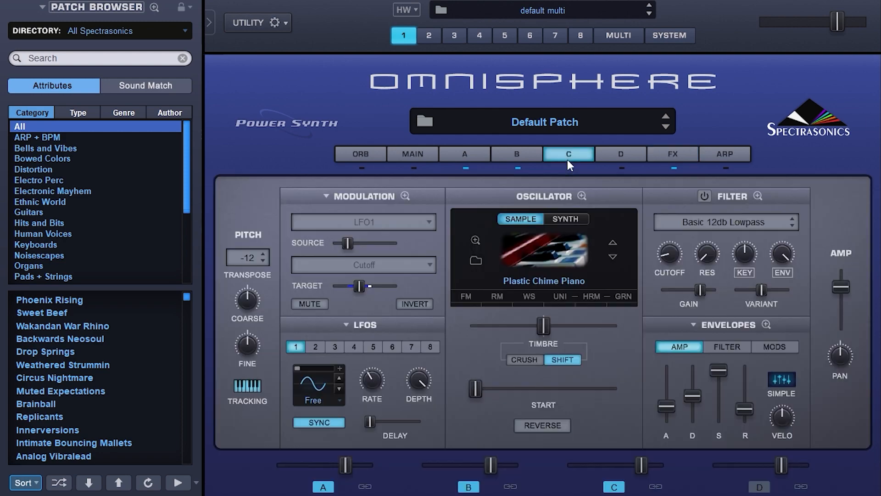
pyautogui.click(467, 169)
pyautogui.click(518, 169)
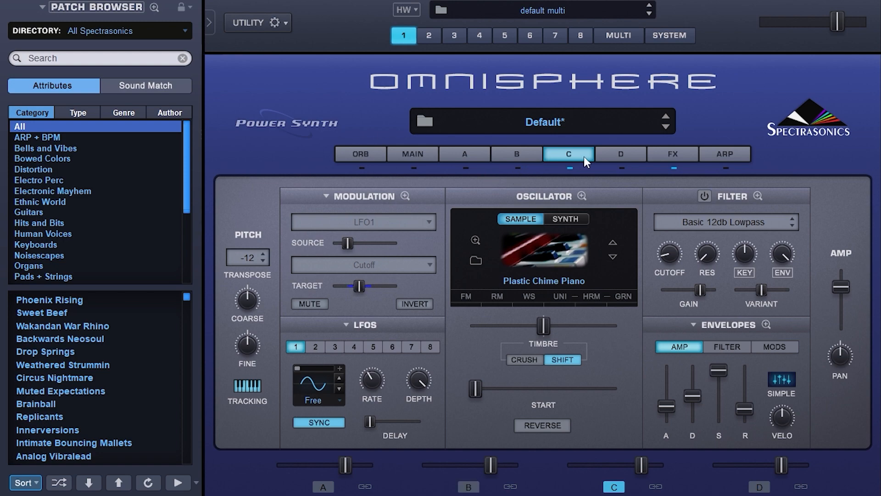
# Add a BPM Delay to the first slot of layer C's effects rack and slightly raise its feedback.
pyautogui.click(664, 156)
pyautogui.click(324, 226)
pyautogui.moveTo(354, 310)
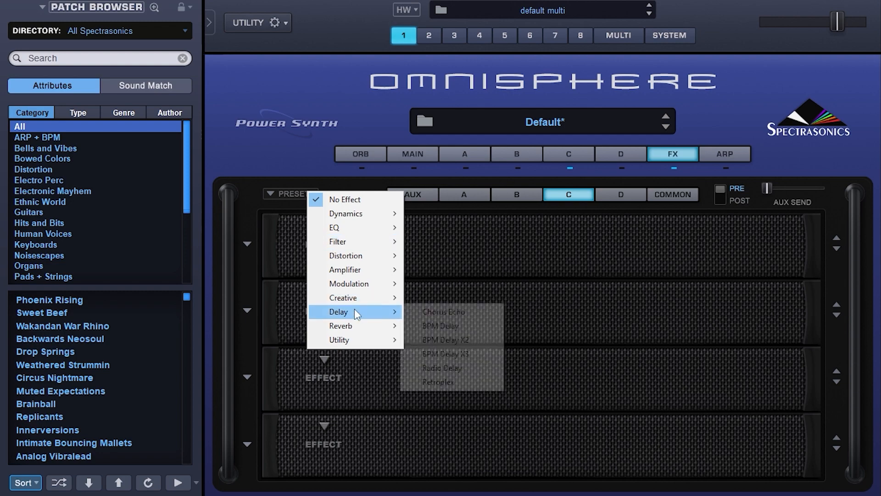
pyautogui.click(484, 323)
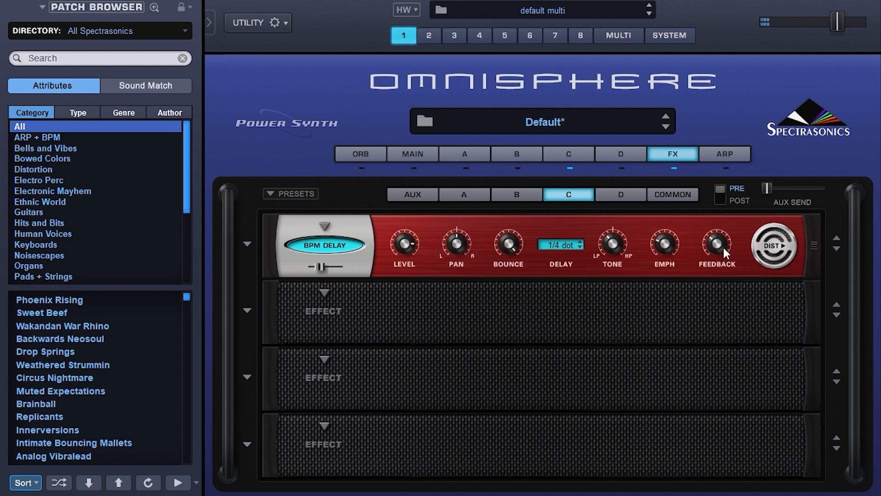
pyautogui.moveTo(722, 245)
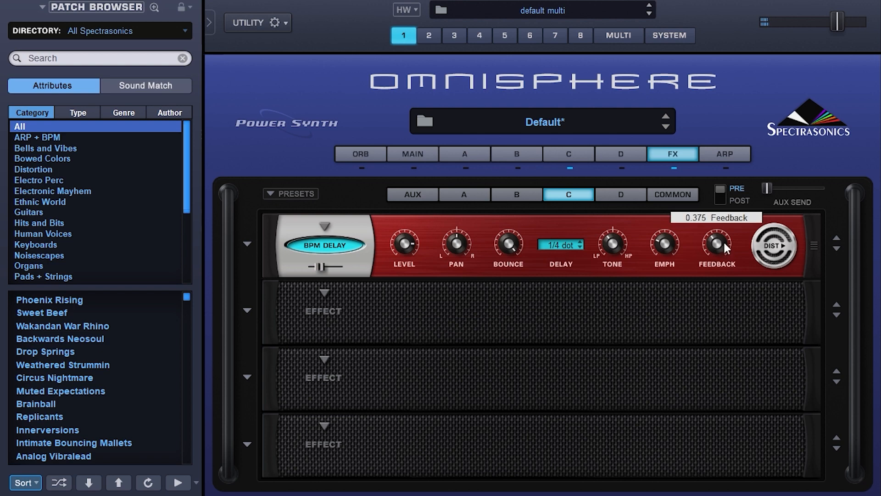
pyautogui.moveTo(724, 243); pyautogui.dragTo(724, 241)
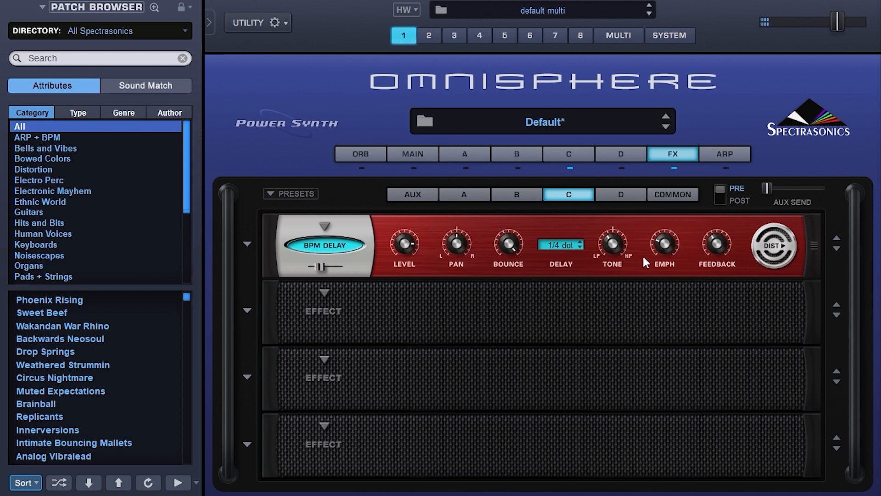
# Add a Studio EQ below the delay on layer C, lowering Band 1's gain and slightly raising its frequency.
pyautogui.click(324, 295)
pyautogui.moveTo(342, 283)
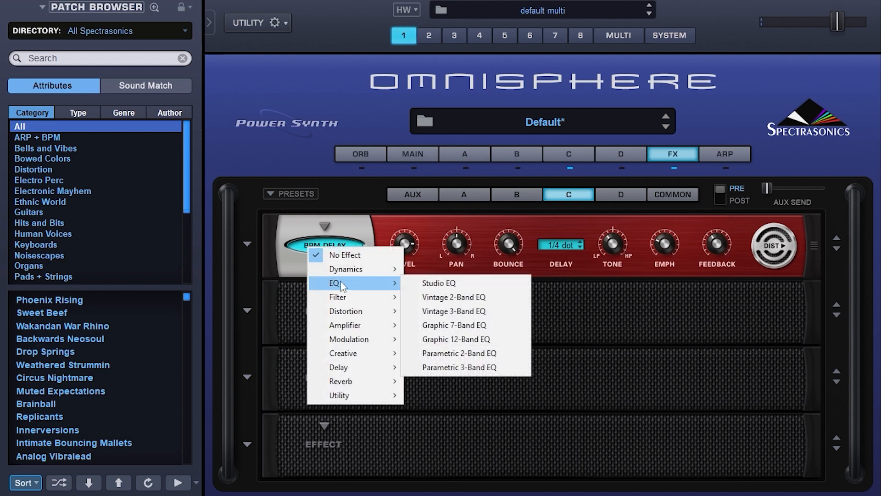
pyautogui.click(417, 284)
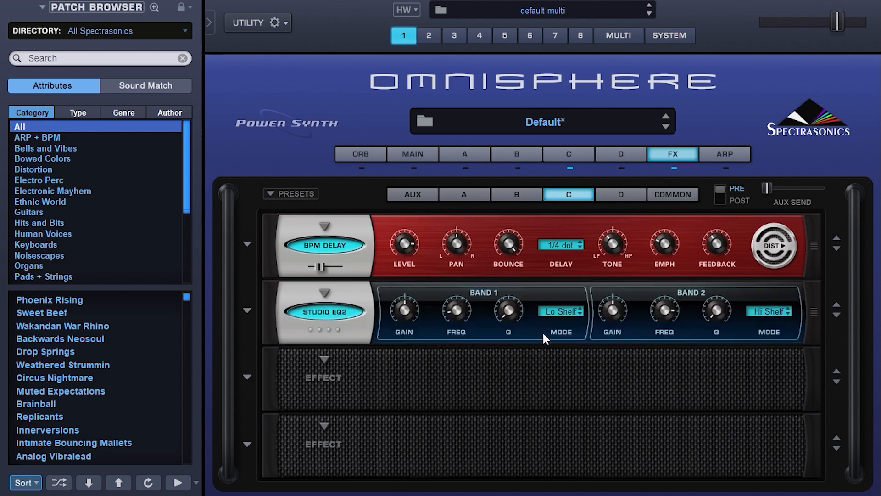
pyautogui.moveTo(407, 316); pyautogui.dragTo(396, 345)
pyautogui.moveTo(455, 322); pyautogui.dragTo(455, 317)
# Enable Glide for the whole patch and raise the glide time close to maximum.
pyautogui.click(426, 149)
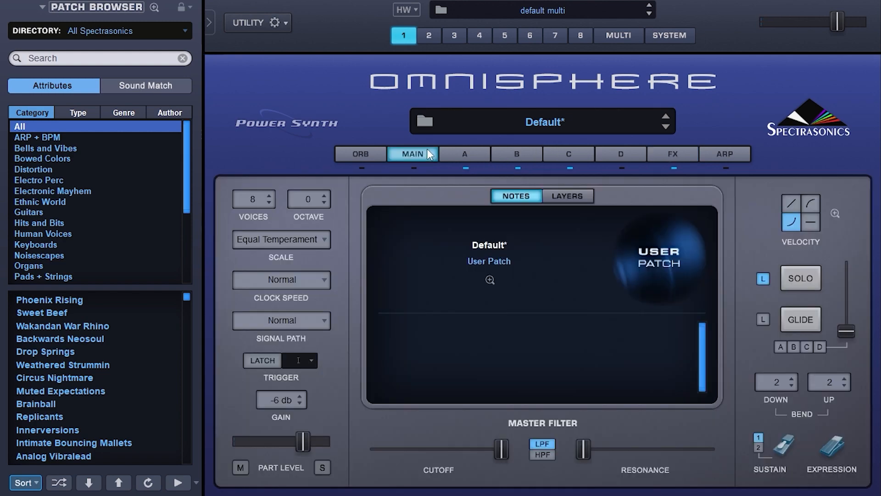
pyautogui.click(803, 321)
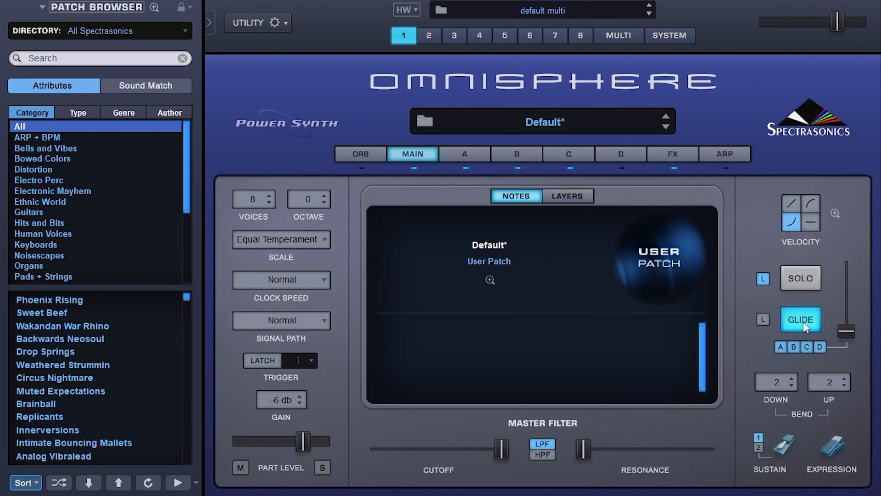
pyautogui.moveTo(851, 335); pyautogui.dragTo(854, 270)
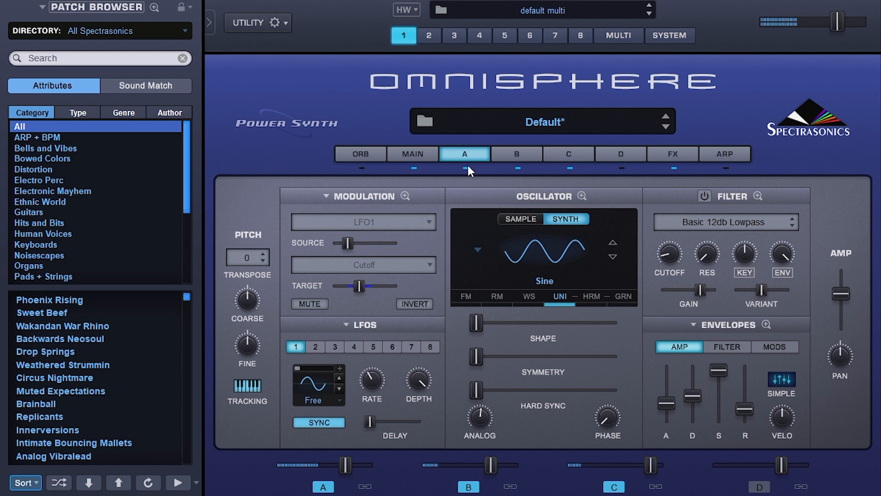
# Check layer C's settings and mix level, and toggle the BPM Delay in its effects rack to compare.
pyautogui.click(577, 153)
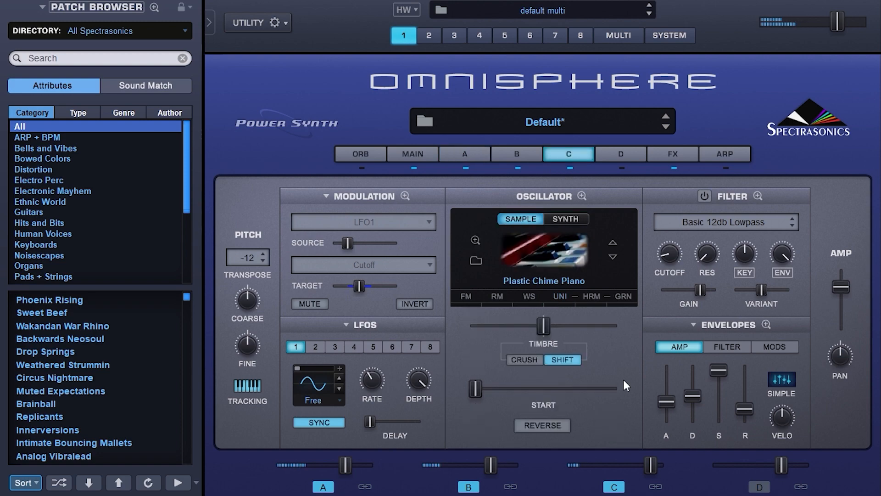
pyautogui.moveTo(653, 468); pyautogui.dragTo(654, 469)
pyautogui.click(673, 154)
pyautogui.moveTo(406, 247)
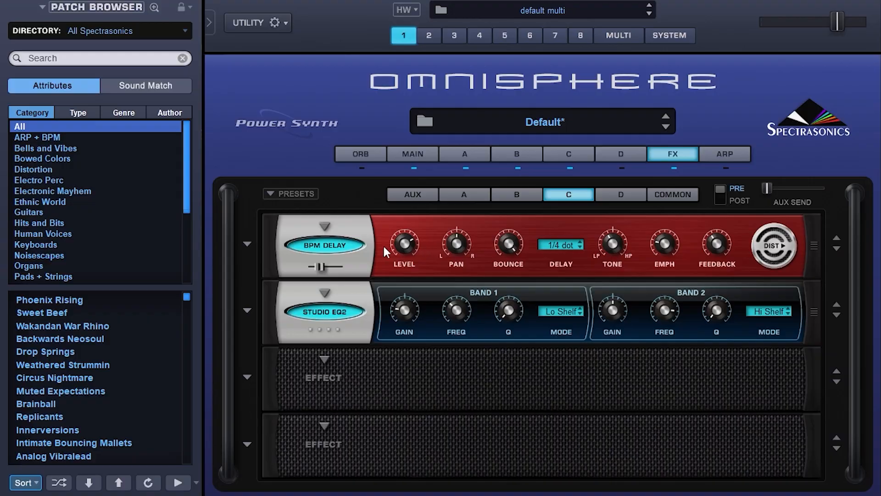
pyautogui.click(339, 243)
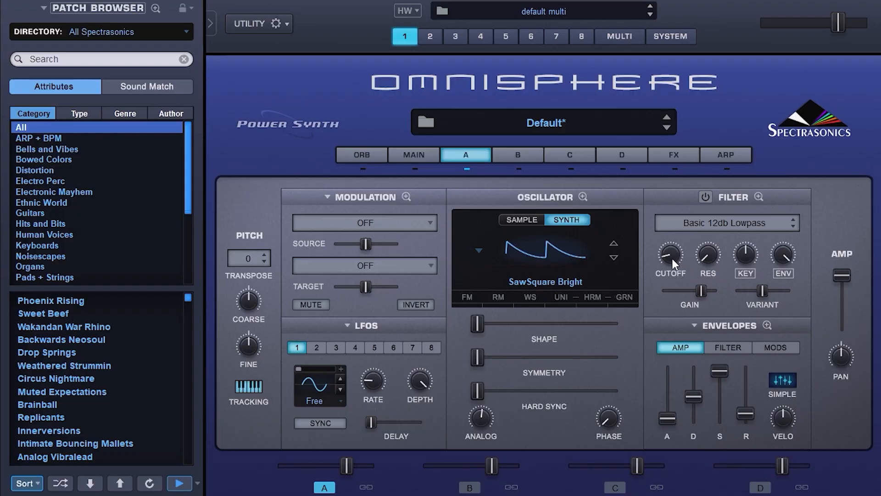
# Load the A Solid German waveform from the Deep analog timbres into layer A's oscillator and transpose the layer to -24.
pyautogui.moveTo(671, 257); pyautogui.dragTo(706, 253)
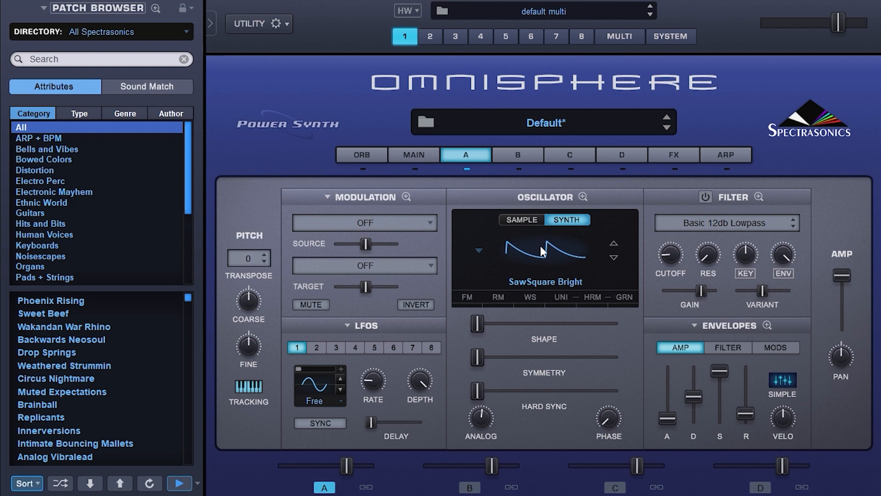
pyautogui.click(542, 250)
pyautogui.moveTo(549, 373)
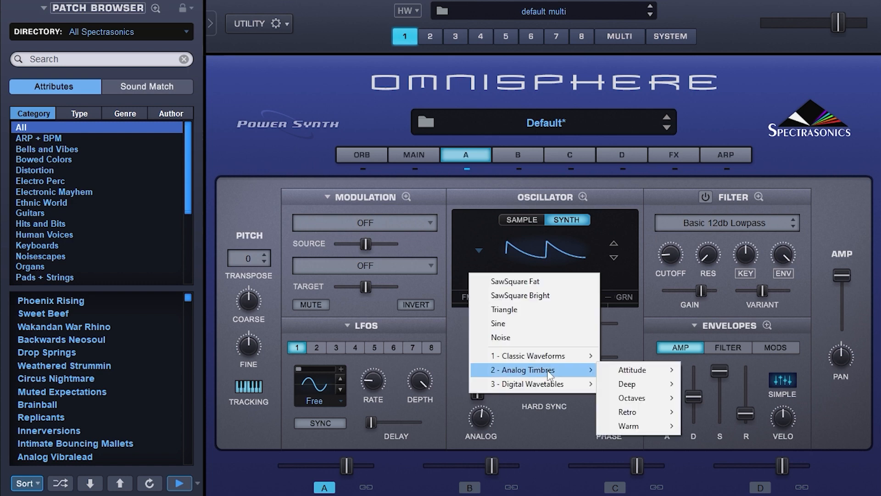
pyautogui.moveTo(638, 383)
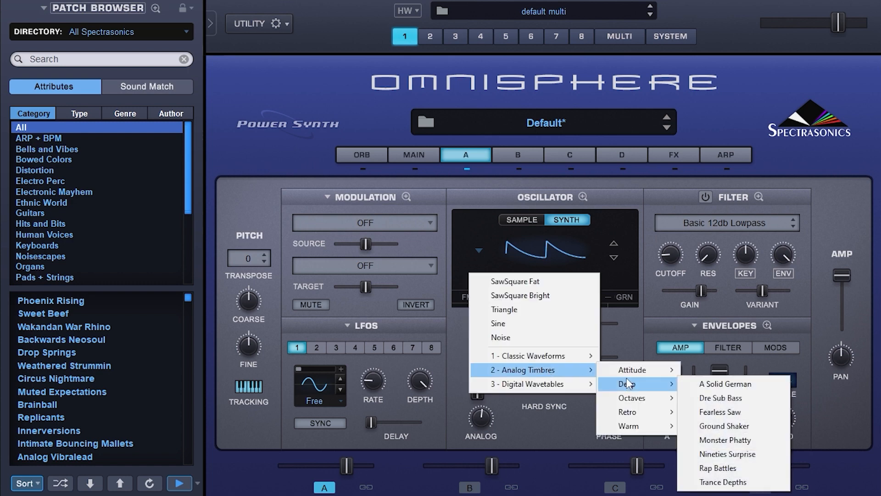
pyautogui.click(725, 386)
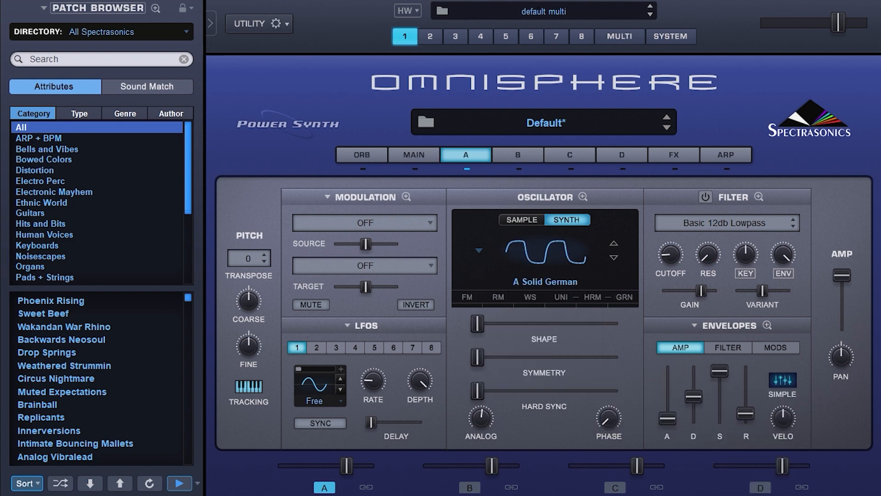
pyautogui.click(244, 259)
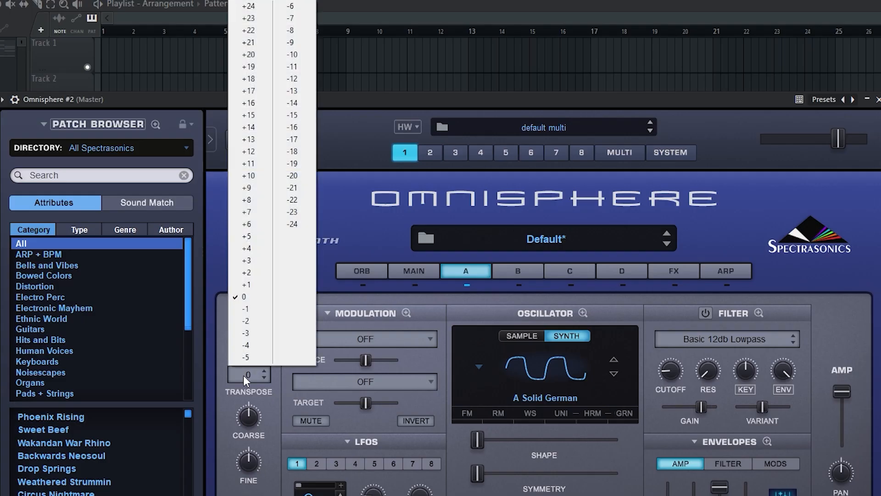
pyautogui.click(301, 228)
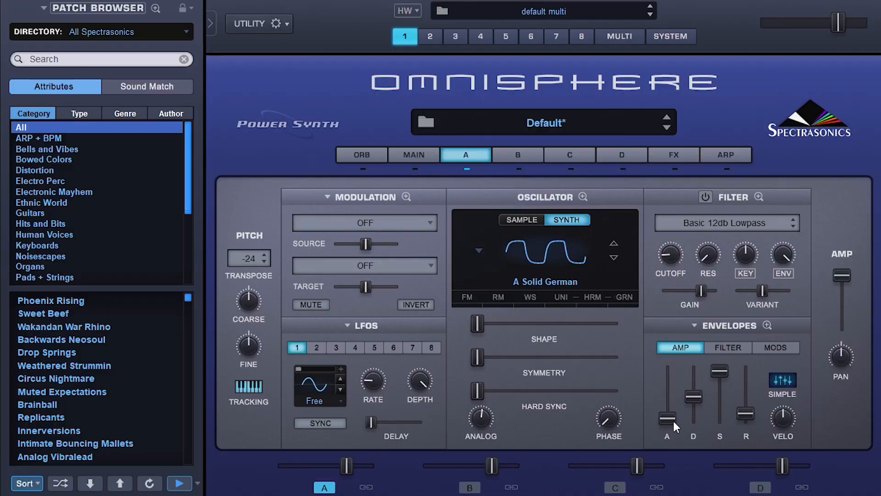
# Slightly raise the attack of layer A's amp envelope and add a small amount of oscillator shape.
pyautogui.moveTo(673, 421)
pyautogui.moveTo(671, 417); pyautogui.dragTo(681, 408)
pyautogui.moveTo(668, 406); pyautogui.dragTo(669, 414)
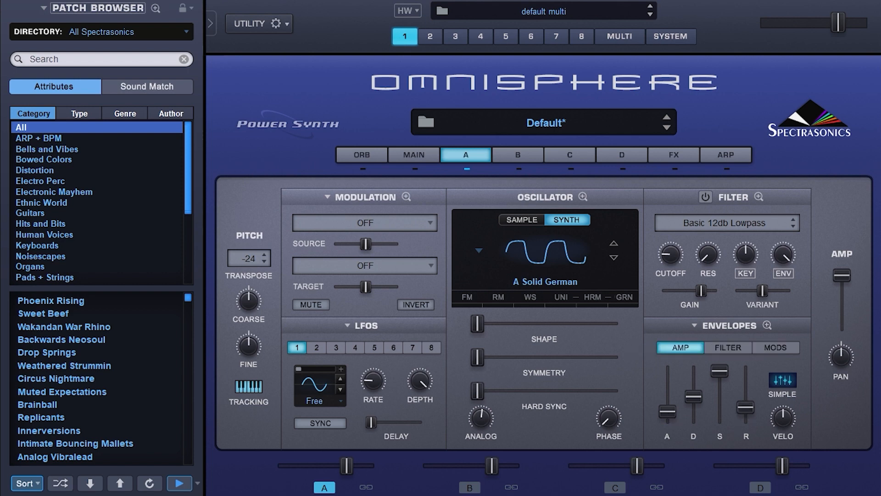
pyautogui.moveTo(479, 324)
pyautogui.mouseDown()
pyautogui.moveTo(541, 334)
pyautogui.moveTo(575, 328)
pyautogui.moveTo(481, 323)
pyautogui.mouseUp()
pyautogui.moveTo(496, 330)
pyautogui.mouseDown()
pyautogui.moveTo(554, 332)
pyautogui.moveTo(490, 329)
pyautogui.mouseUp()
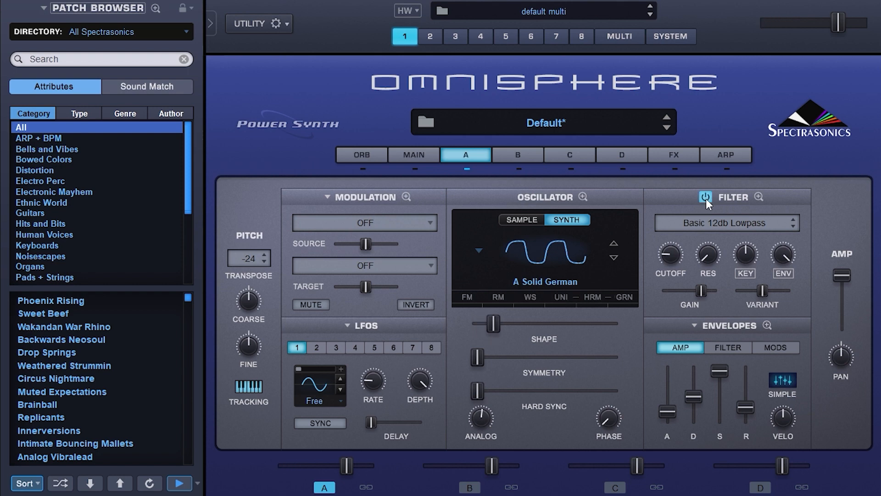
# Modulate the cutoff of layer A's Basic 12db Lowpass filter with LFO1.
pyautogui.rightClick(667, 258)
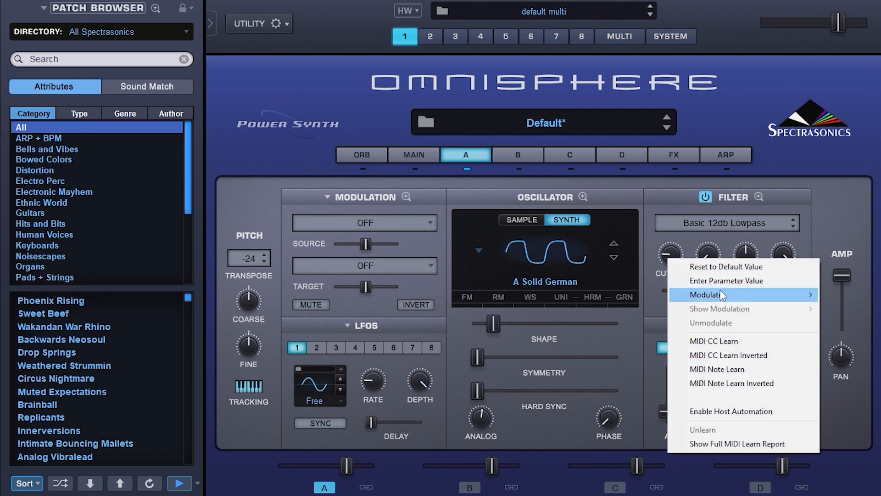
pyautogui.moveTo(723, 295)
pyautogui.click(643, 294)
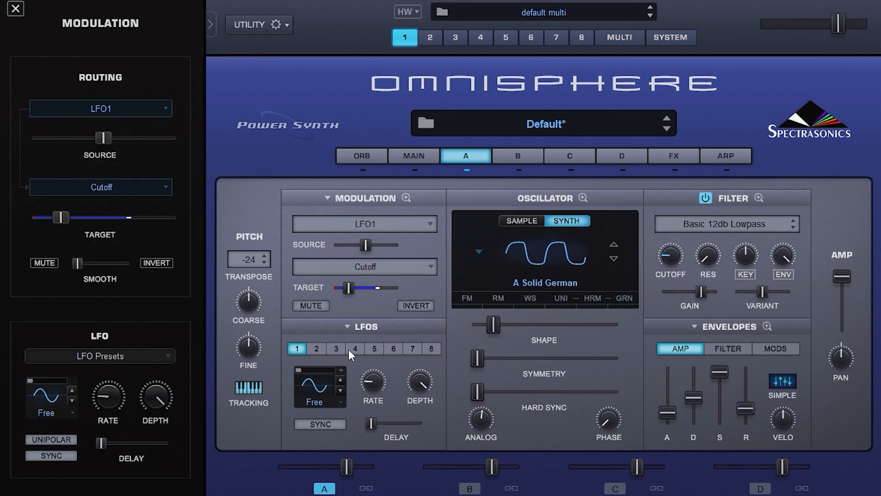
# Sync LFO1, raise its rate and lower the source amount of the cutoff modulation.
pyautogui.click(326, 425)
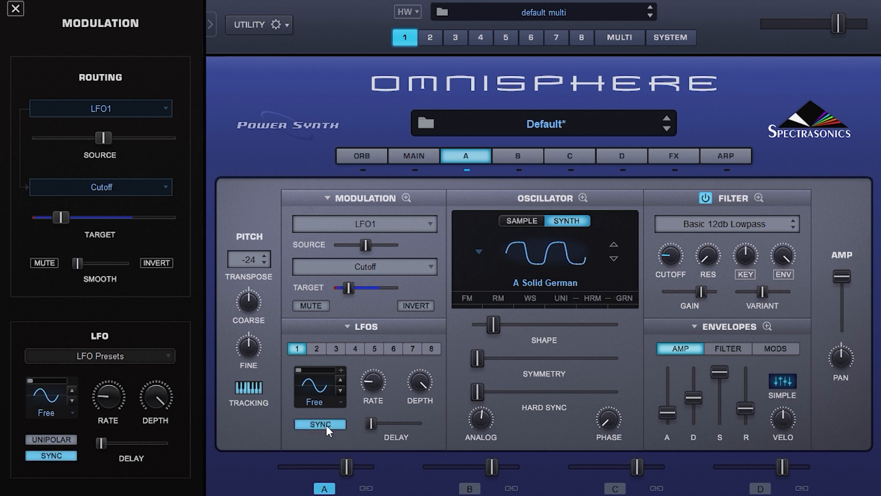
pyautogui.moveTo(381, 386); pyautogui.dragTo(389, 361)
pyautogui.moveTo(105, 136); pyautogui.dragTo(57, 166)
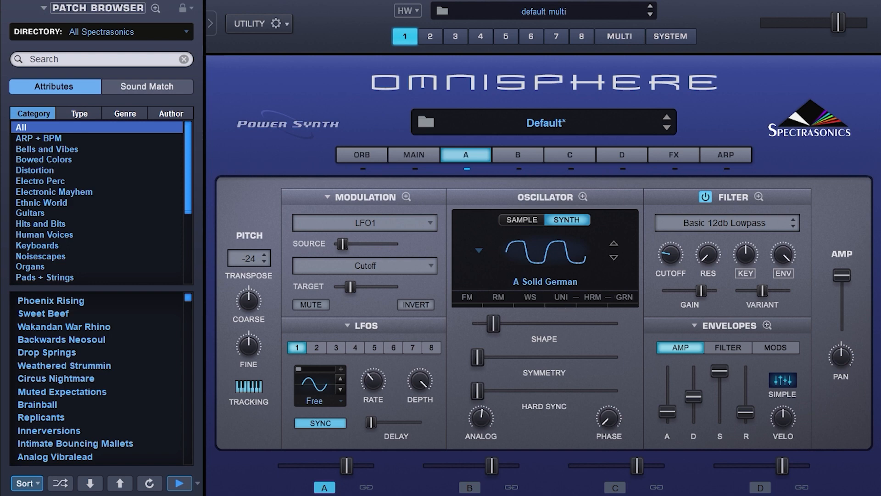
pyautogui.click(567, 306)
# Activate layer B on its own with a Sine oscillator waveform and transpose it to -12.
pyautogui.click(518, 159)
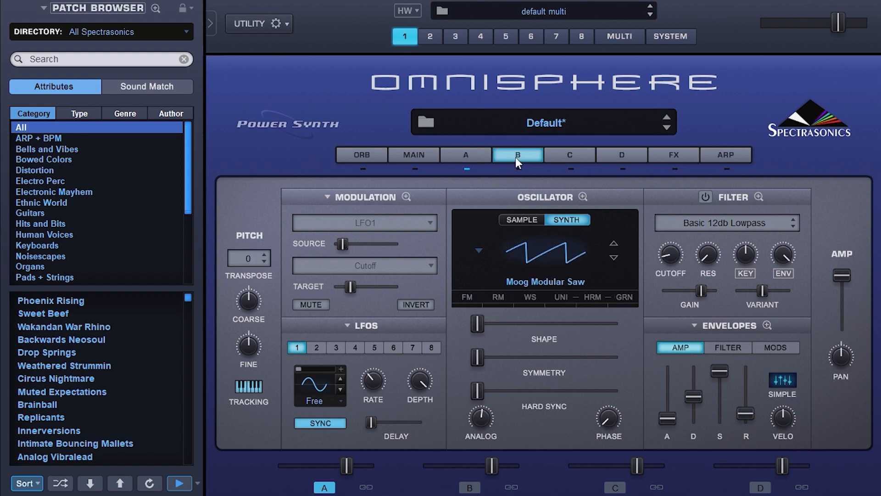
pyautogui.click(535, 257)
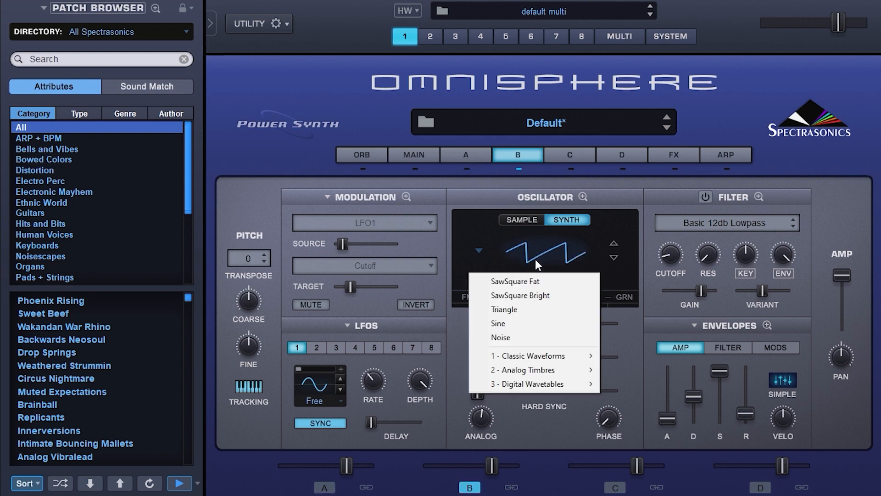
pyautogui.click(518, 325)
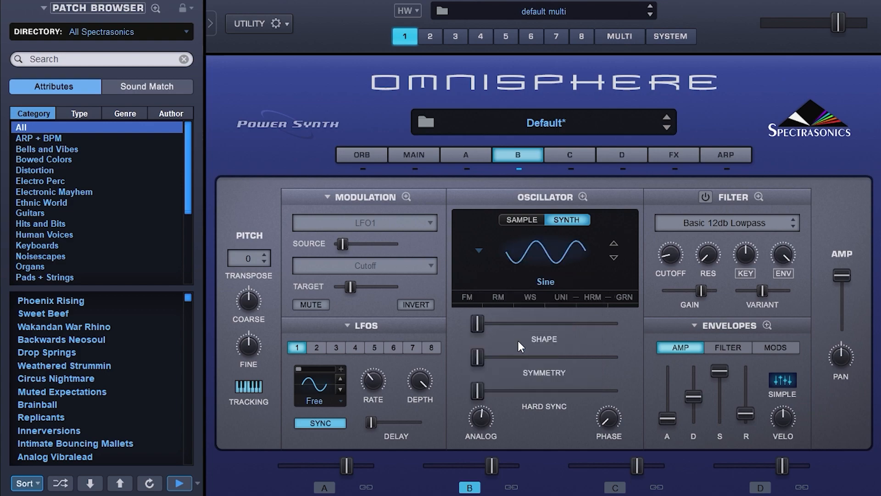
pyautogui.click(244, 255)
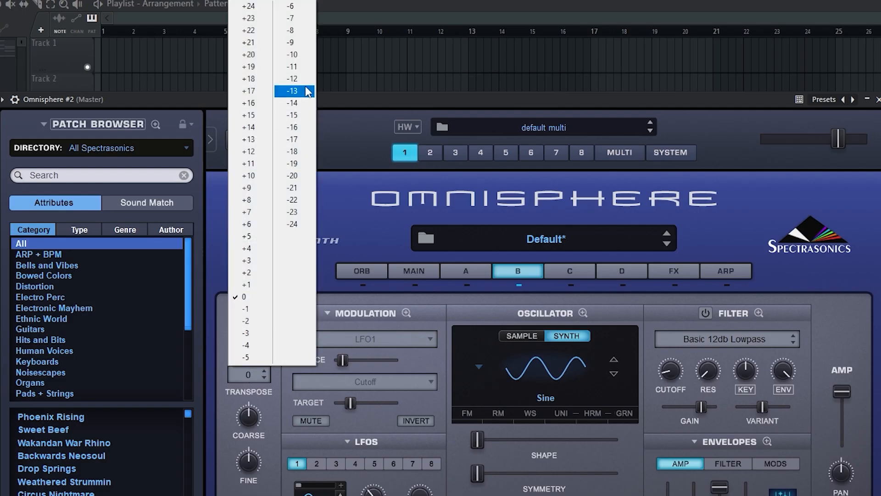
pyautogui.click(292, 78)
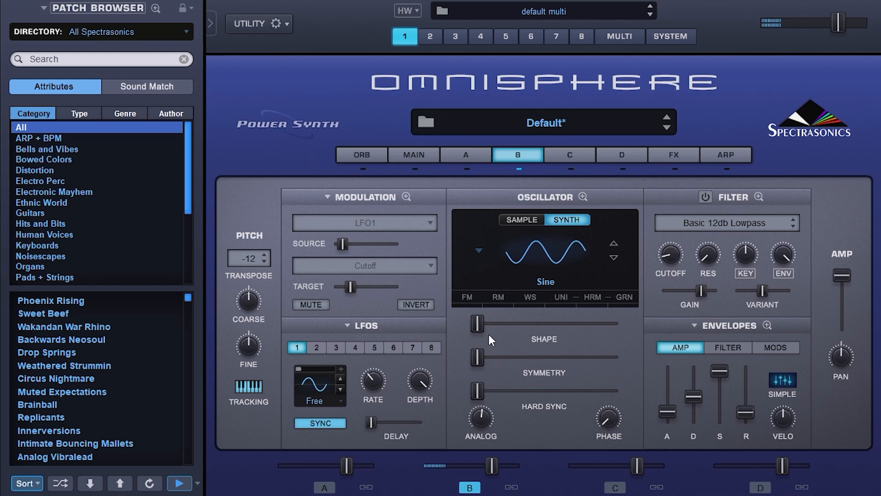
# Raise layer B's oscillator shape to about a quarter and add a touch of hard sync.
pyautogui.moveTo(479, 324); pyautogui.dragTo(513, 332)
pyautogui.moveTo(477, 393); pyautogui.dragTo(482, 395)
pyautogui.moveTo(517, 322)
pyautogui.mouseDown()
pyautogui.moveTo(510, 327)
pyautogui.moveTo(519, 329)
pyautogui.mouseUp()
# Turn on layer B's filter and set its type to Fat Resonance.
pyautogui.click(705, 195)
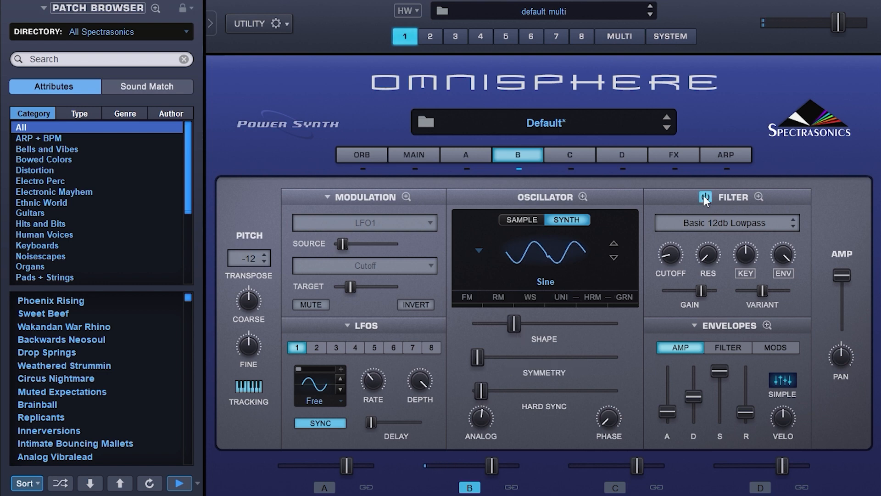
pyautogui.moveTo(678, 262); pyautogui.dragTo(675, 256)
pyautogui.click(477, 156)
pyautogui.click(508, 153)
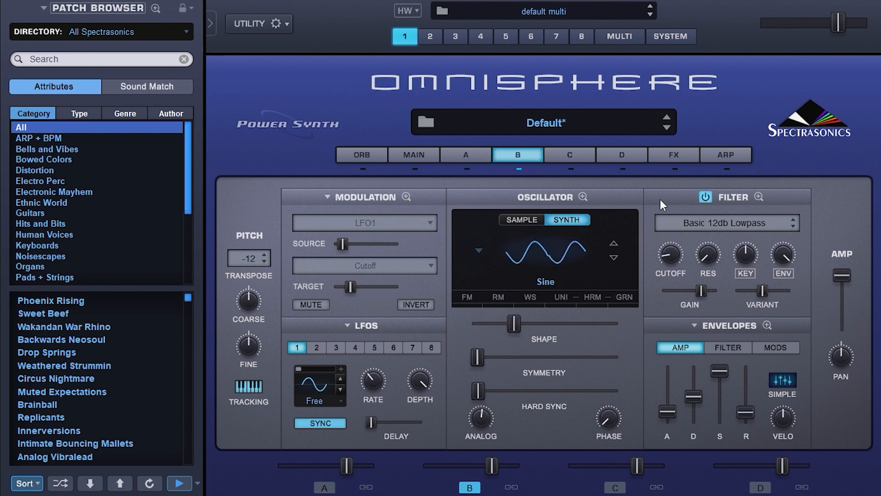
pyautogui.click(794, 226)
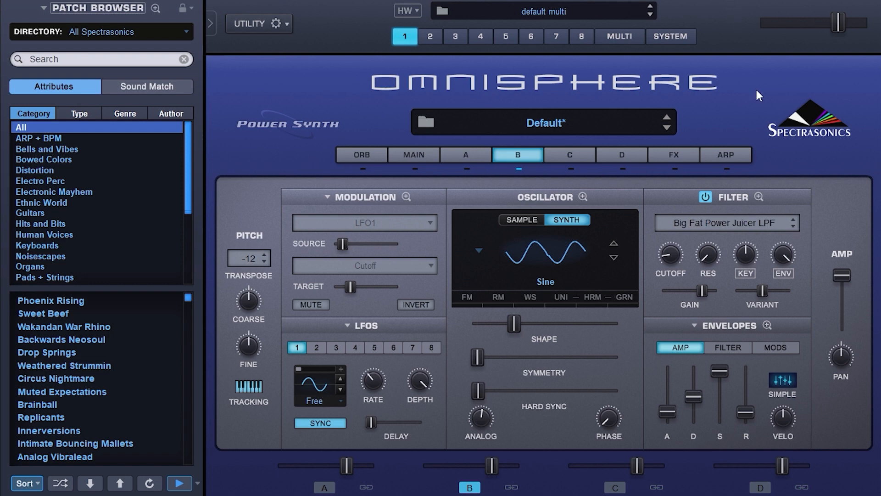
pyautogui.click(793, 226)
pyautogui.click(794, 227)
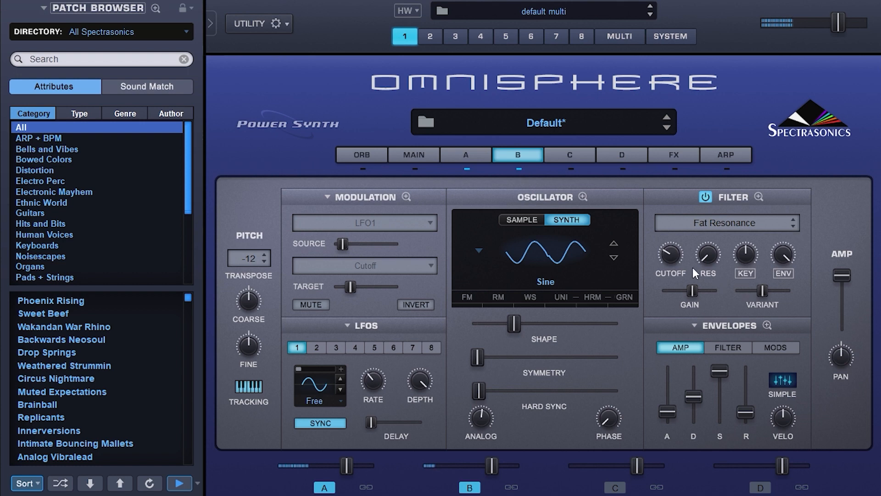
# Raise layer B's filter cutoff well above the middle and fine-tune its small hard sync amount.
pyautogui.moveTo(669, 254); pyautogui.dragTo(683, 197)
pyautogui.moveTo(478, 391); pyautogui.dragTo(496, 399)
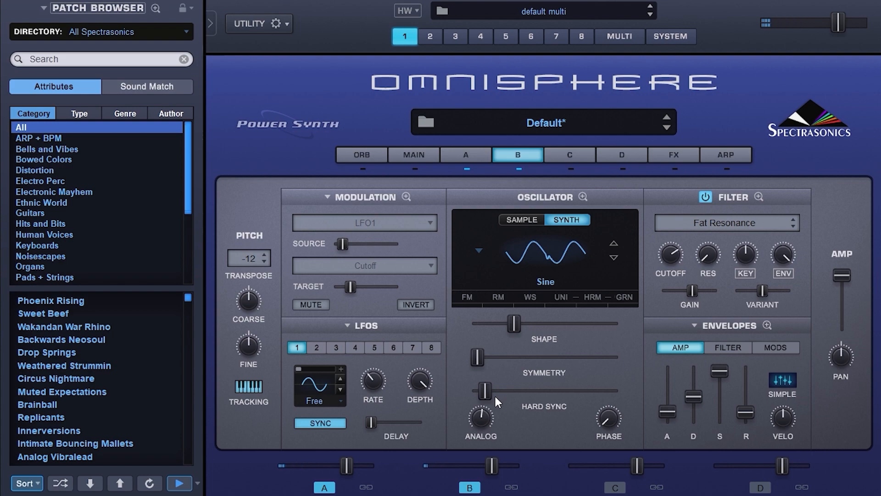
pyautogui.moveTo(482, 393)
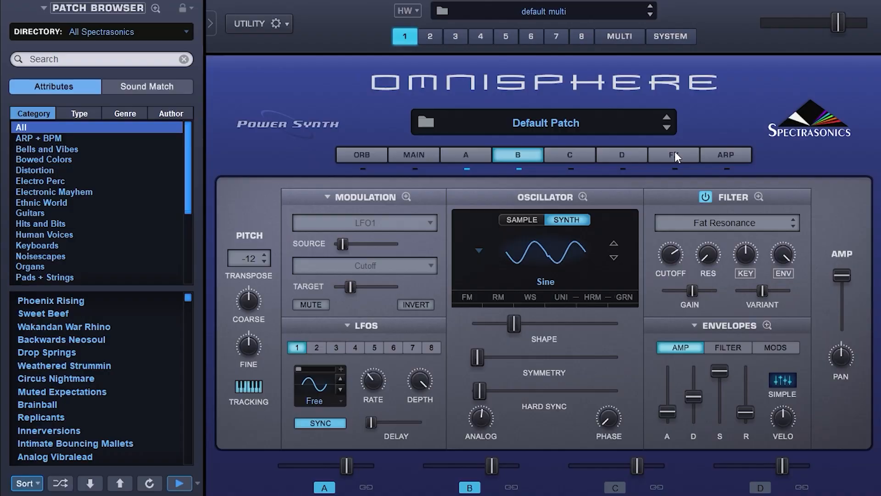
# Add an Analog Chorus to the first slot of the common effects rack, compare it with bypass and slightly lower its mix.
pyautogui.click(674, 155)
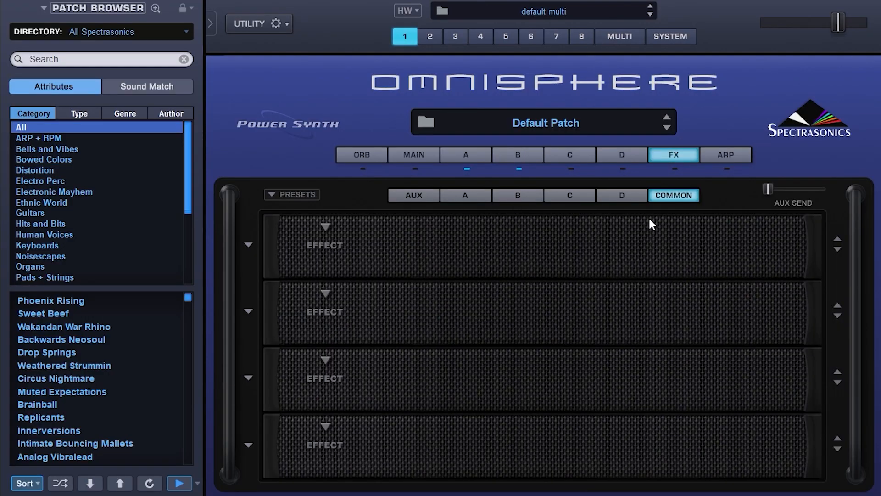
pyautogui.click(325, 228)
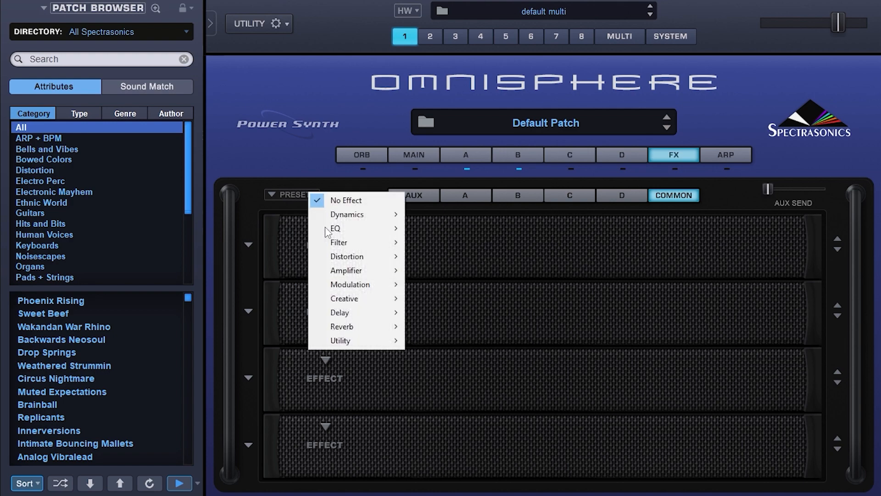
pyautogui.moveTo(364, 286)
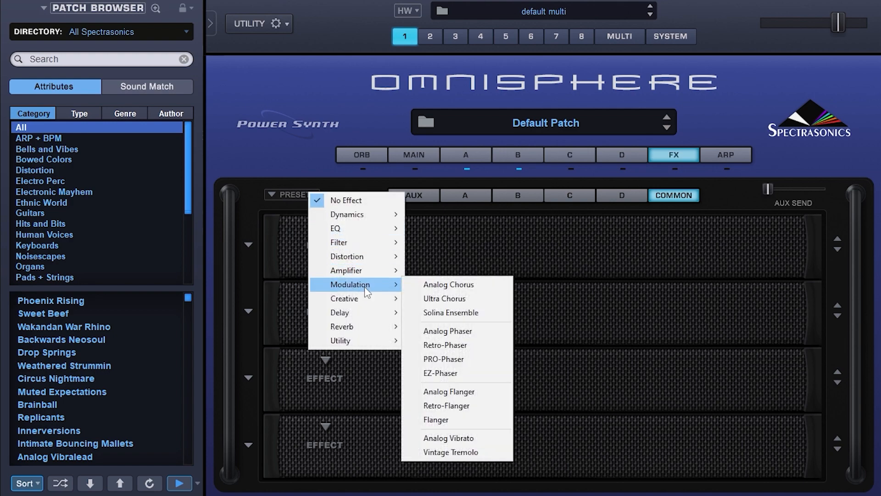
pyautogui.click(417, 284)
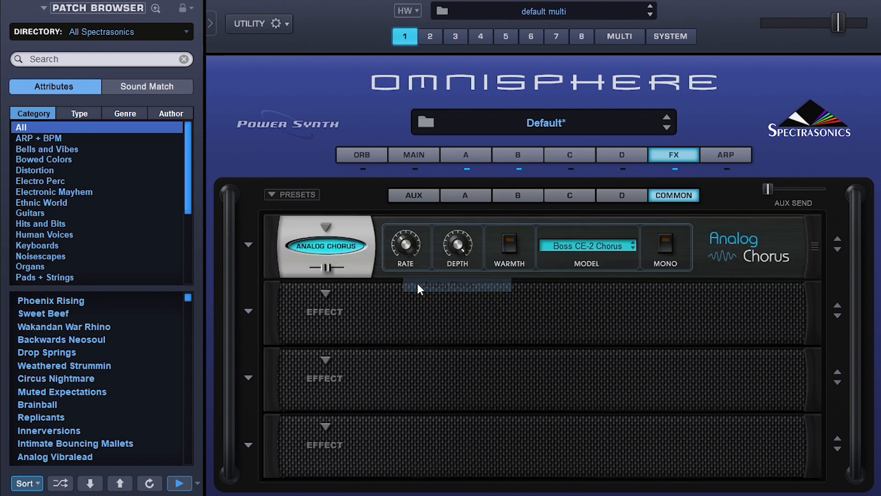
pyautogui.click(327, 242)
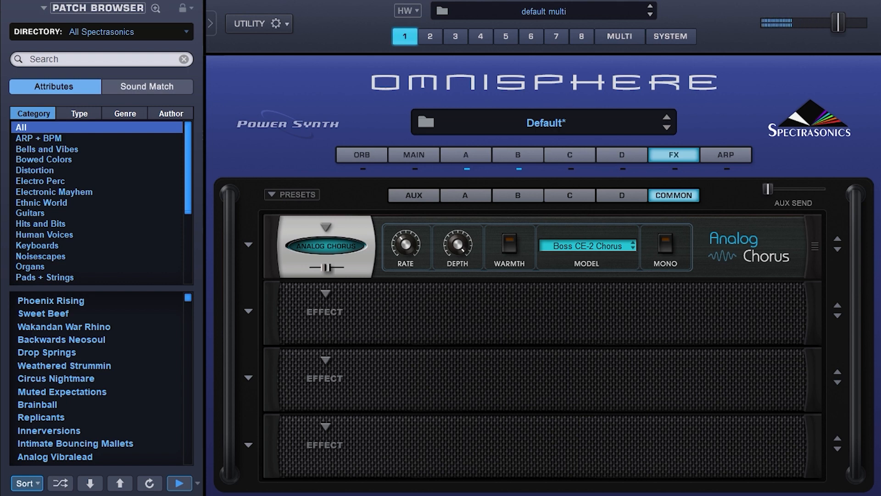
pyautogui.click(354, 247)
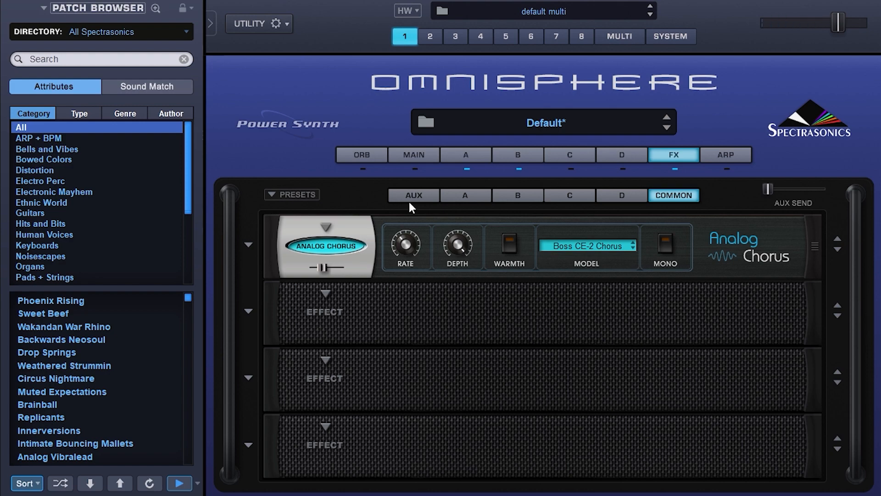
# Enable Glide for the whole patch and slightly raise the glide time.
pyautogui.click(422, 157)
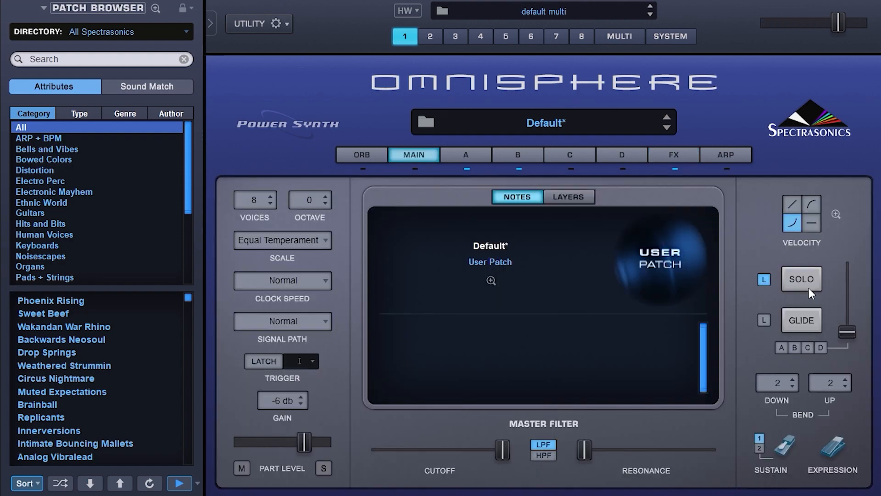
pyautogui.click(820, 327)
pyautogui.moveTo(856, 329); pyautogui.dragTo(852, 316)
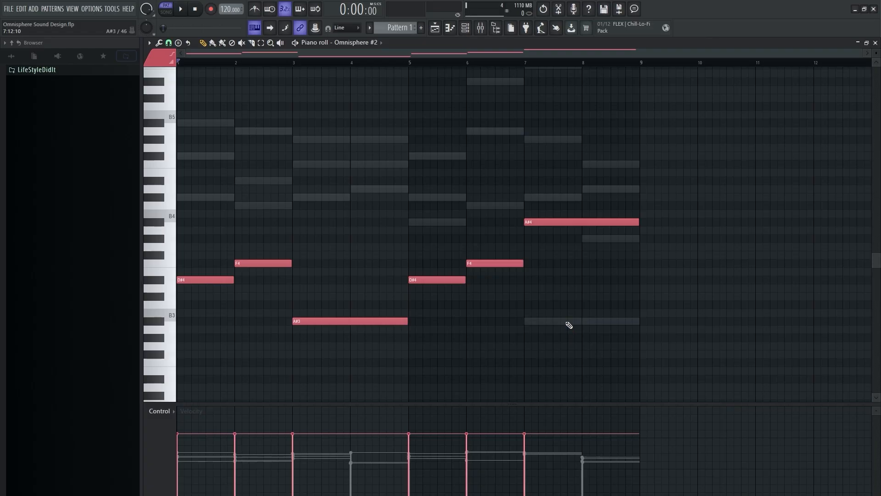
# Play Pattern 1 in FL Studio to audition the bass notes together with the first Omnisphere channel.
pyautogui.press('F6')
pyautogui.press('space')
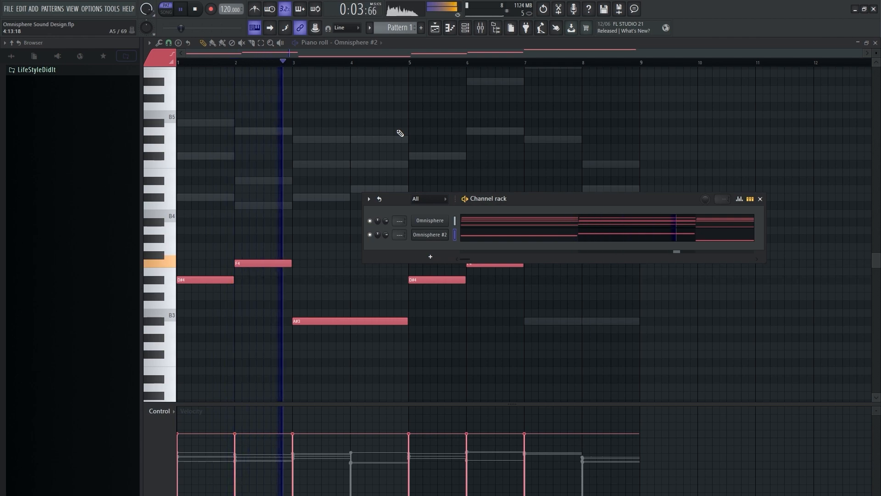
pyautogui.press('F6')
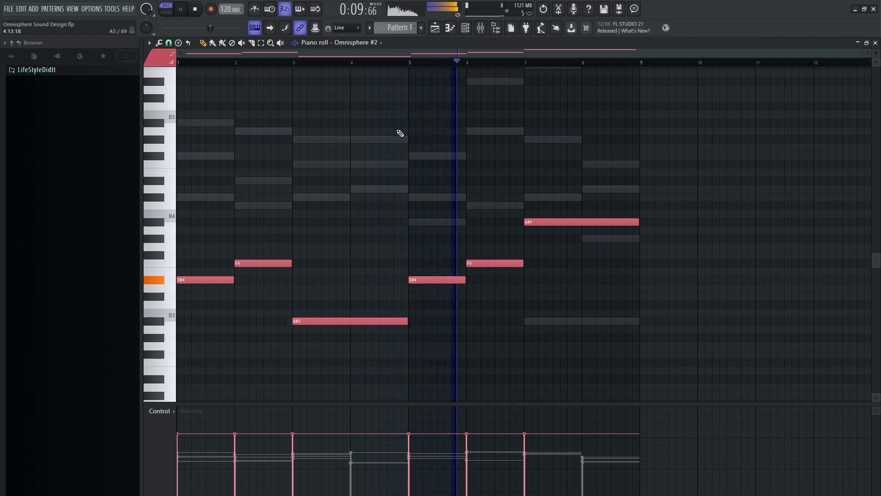
pyautogui.scroll(1, 411, 220)
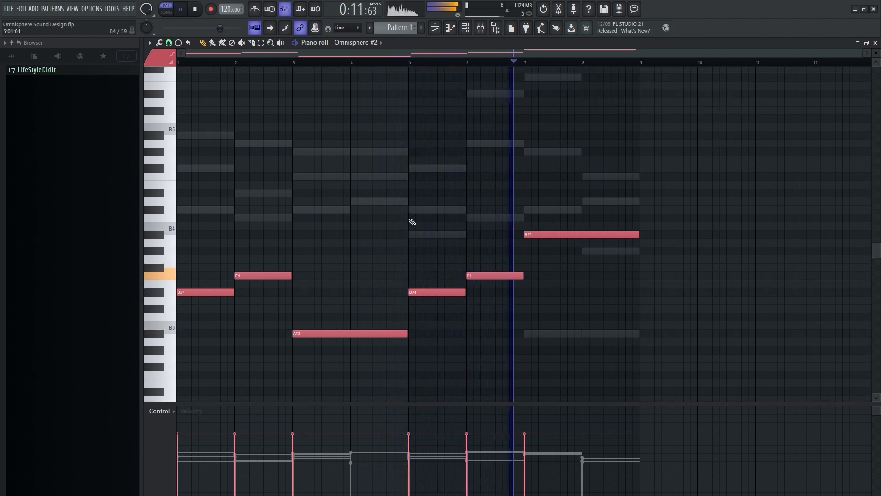
pyautogui.scroll(1, 412, 221)
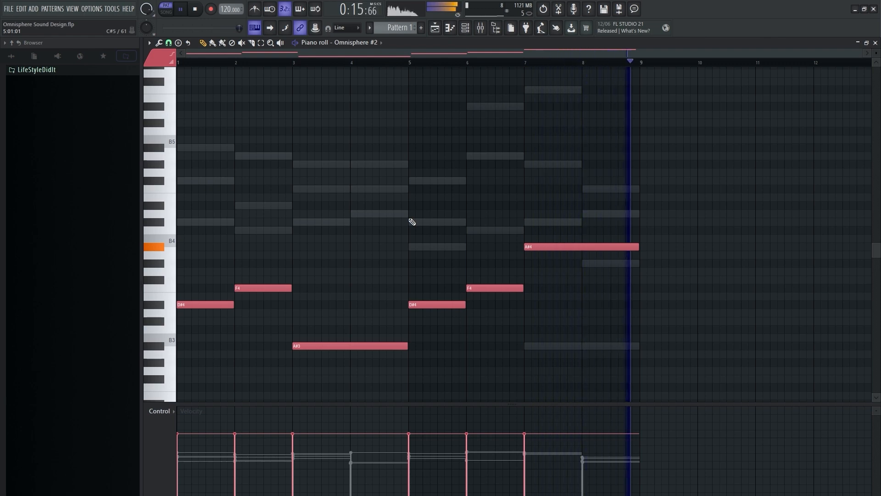
pyautogui.press('space')
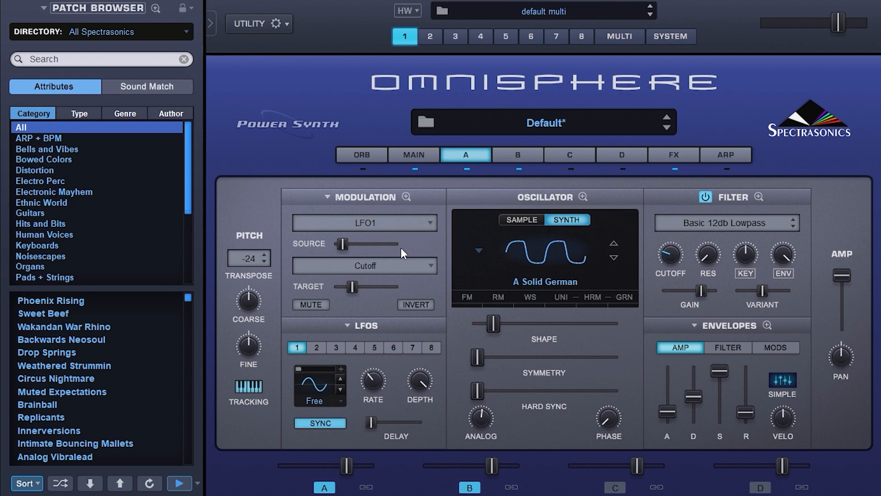
# Check the source amount of layer A's LFO1-to-cutoff modulation.
pyautogui.click(341, 244)
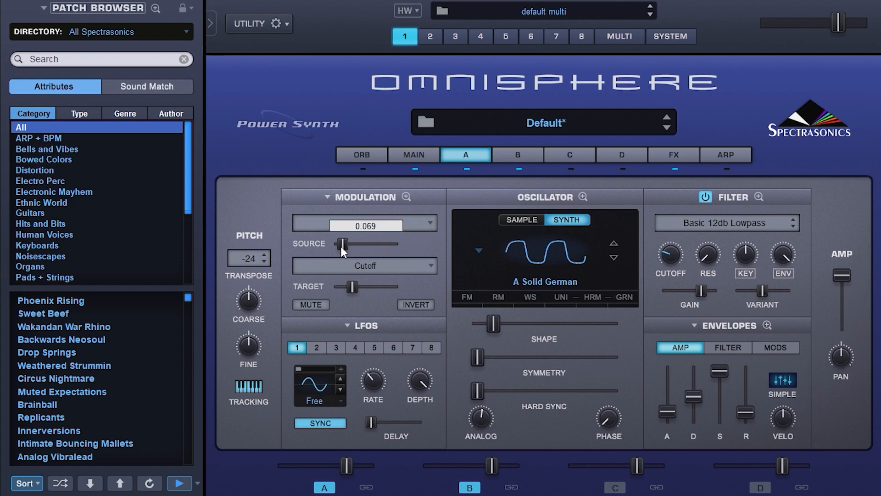